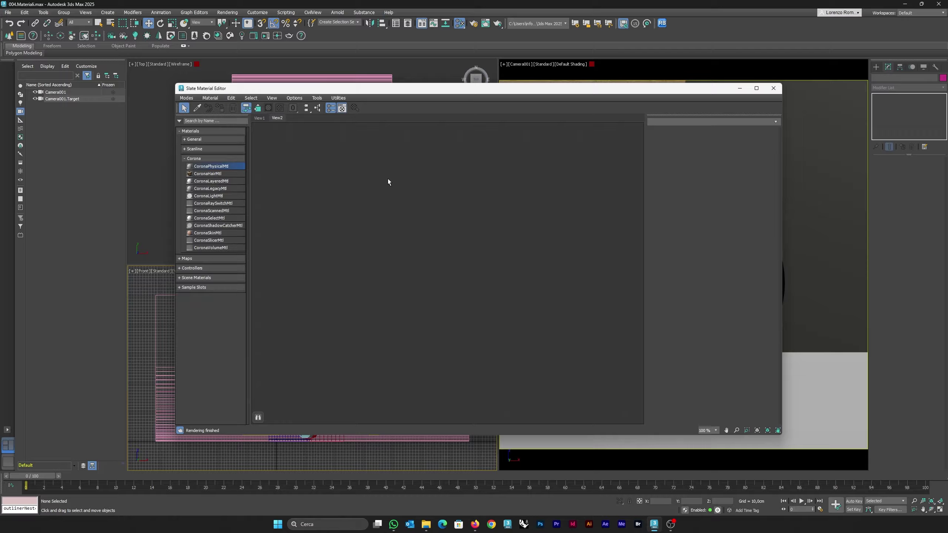
# Create a CoronaPhysicalMtl material node in the material editor view and reposition it in the empty workspace
pyautogui.rightClick(389, 180)
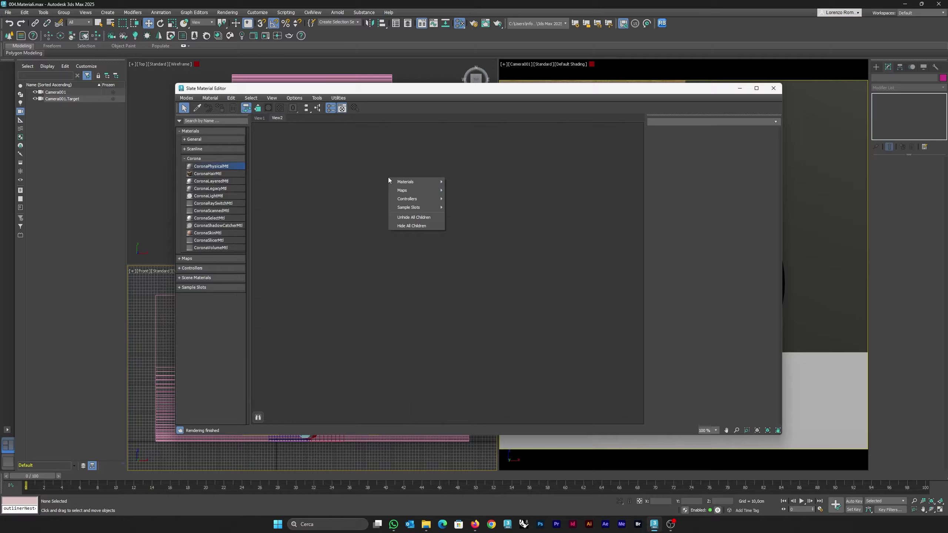
pyautogui.moveTo(430, 182)
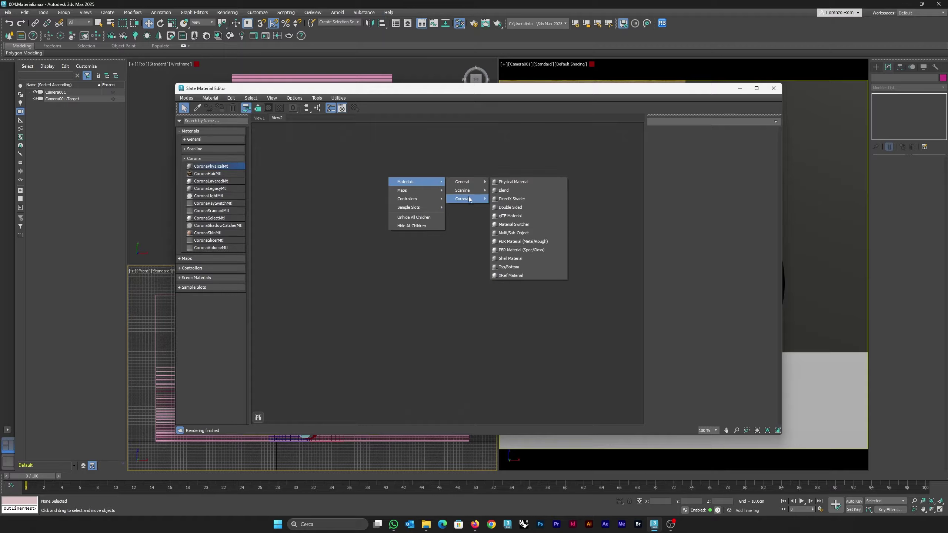
pyautogui.moveTo(466, 199)
pyautogui.click(508, 201)
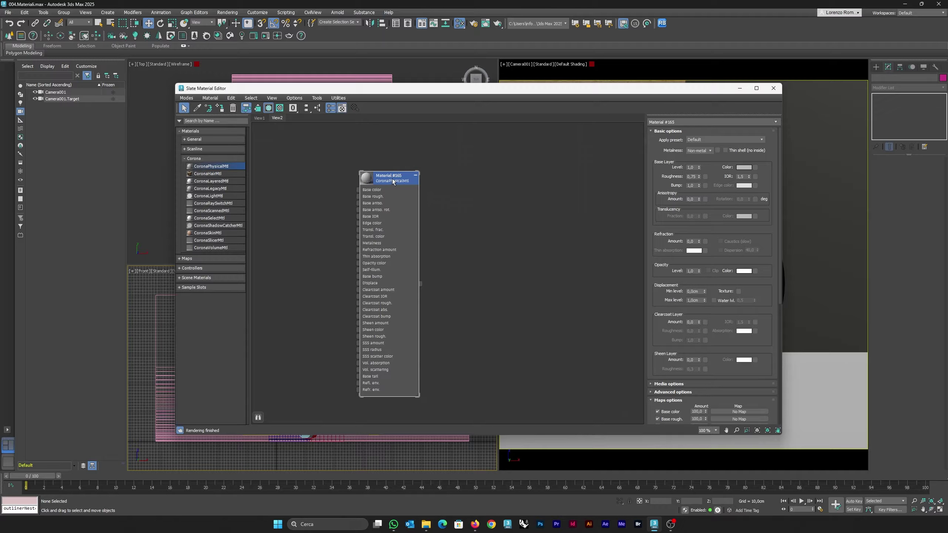
pyautogui.moveTo(391, 178); pyautogui.dragTo(462, 169)
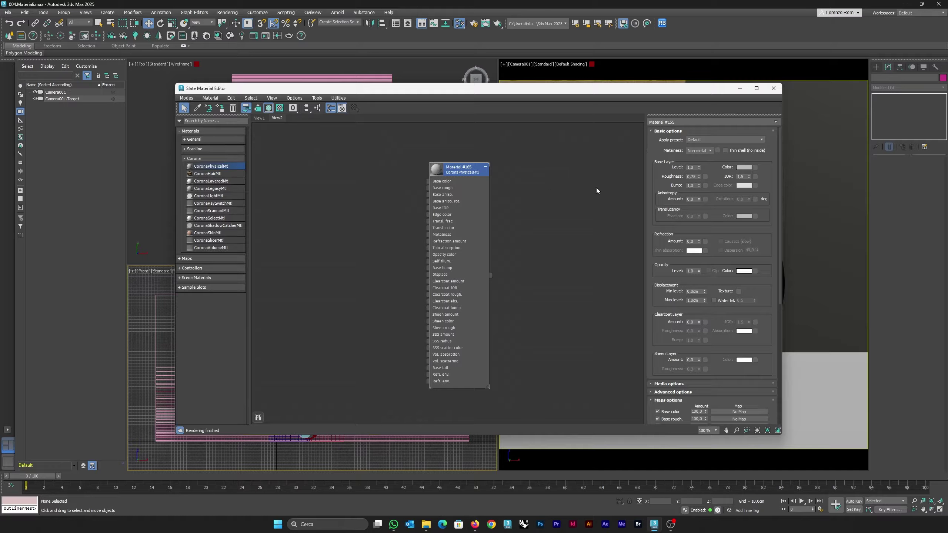
# Move and resize the Slate Material Editor so the Camera001 view is uncovered, and reposition the material node within it
pyautogui.moveTo(781, 148)
pyautogui.mouseDown()
pyautogui.moveTo(785, 298)
pyautogui.moveTo(772, 146)
pyautogui.mouseUp()
pyautogui.moveTo(541, 92); pyautogui.dragTo(381, 70)
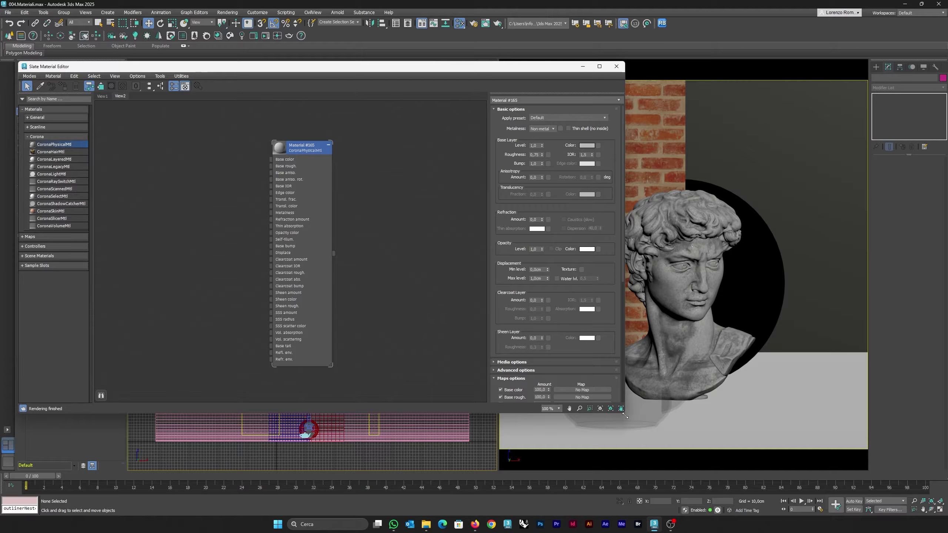
pyautogui.moveTo(623, 410); pyautogui.dragTo(495, 505)
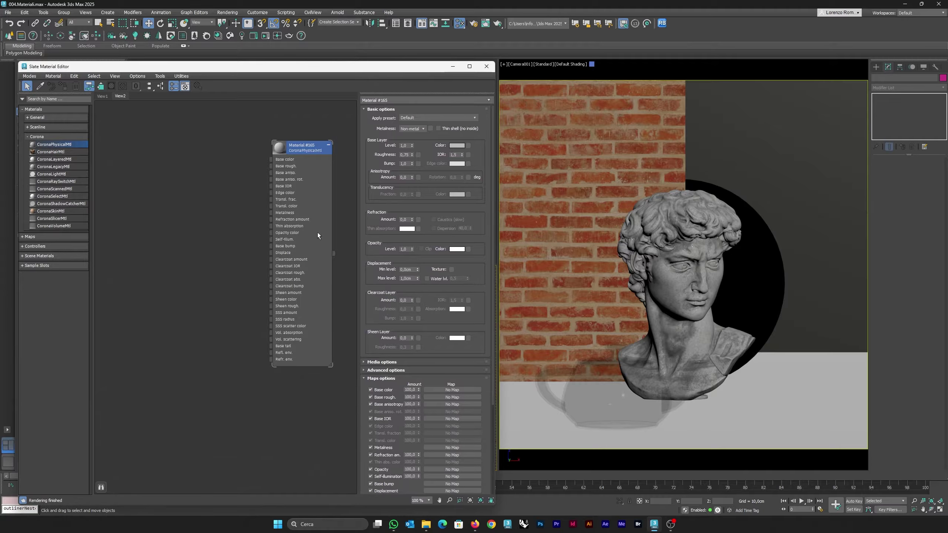
pyautogui.moveTo(317, 233); pyautogui.dragTo(241, 252)
# Start Corona interactive rendering in the Camera001 viewport
pyautogui.click(679, 210)
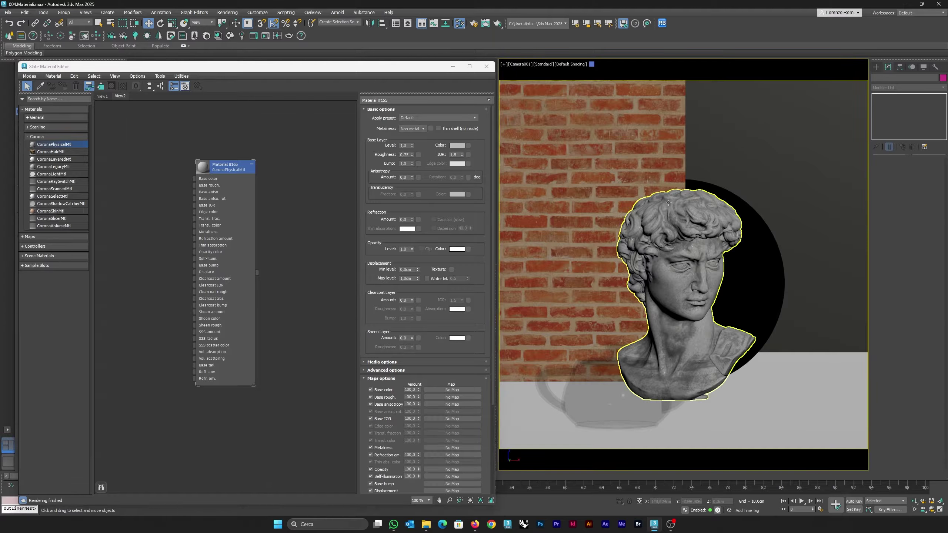
pyautogui.click(276, 37)
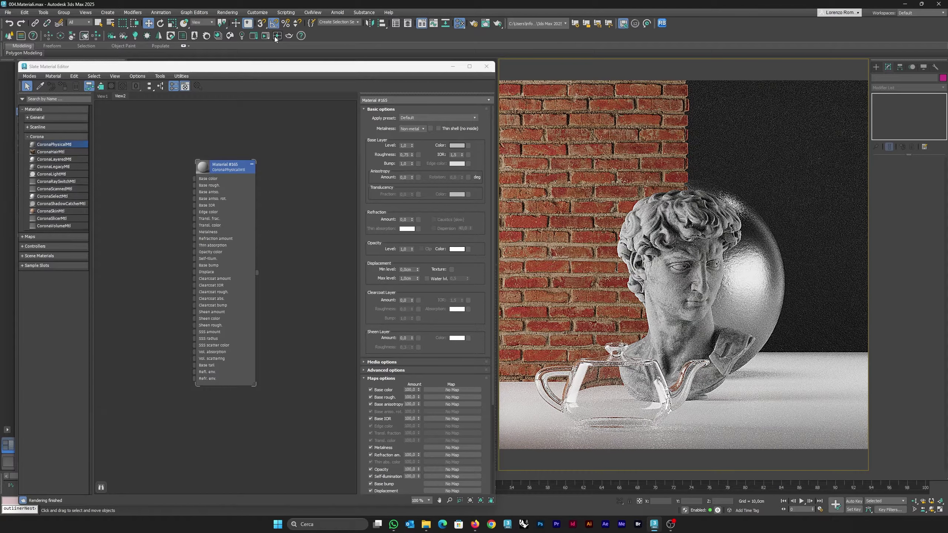
pyautogui.click(232, 70)
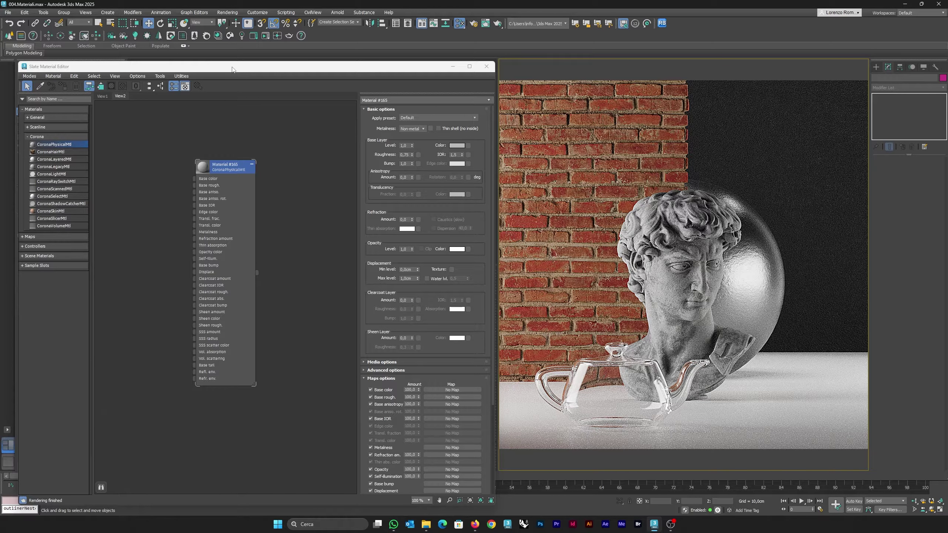
# Assign the new Corona physical material to the David bust by wiring the node's output to it in the Top viewport
pyautogui.moveTo(232, 69); pyautogui.dragTo(231, 185)
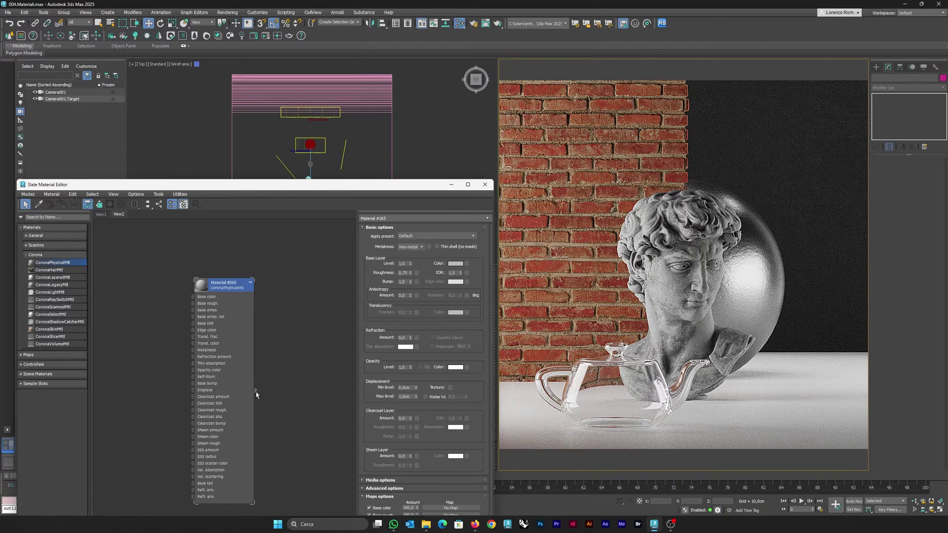
pyautogui.moveTo(255, 391); pyautogui.dragTo(310, 166)
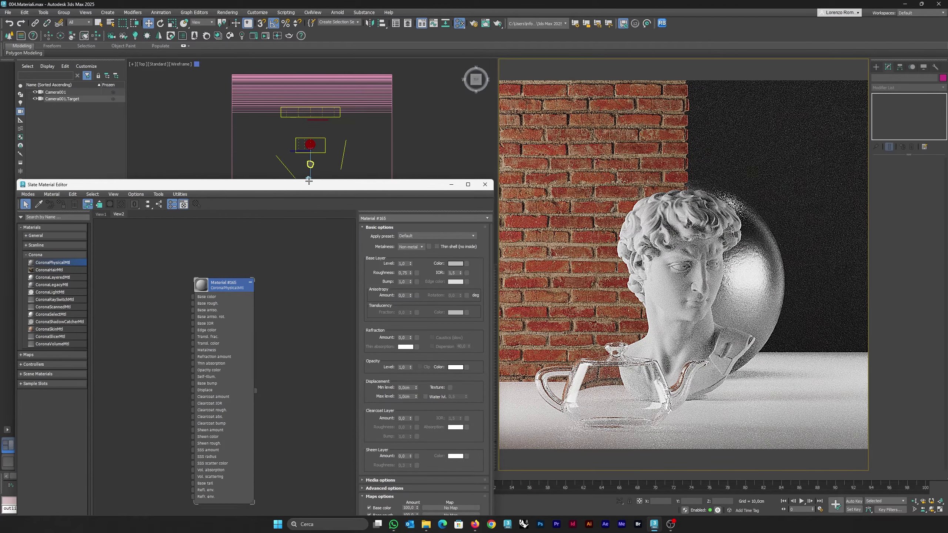
pyautogui.click(312, 164)
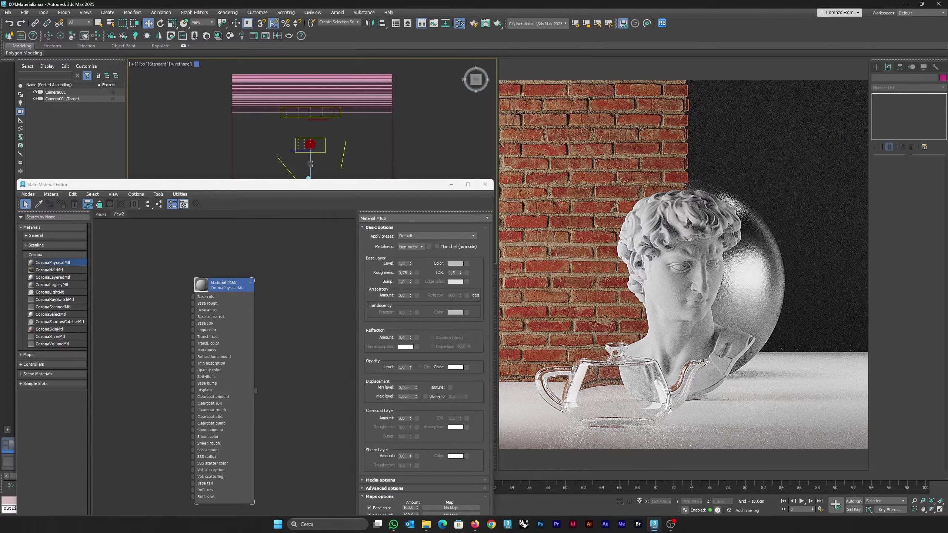
pyautogui.click(311, 164)
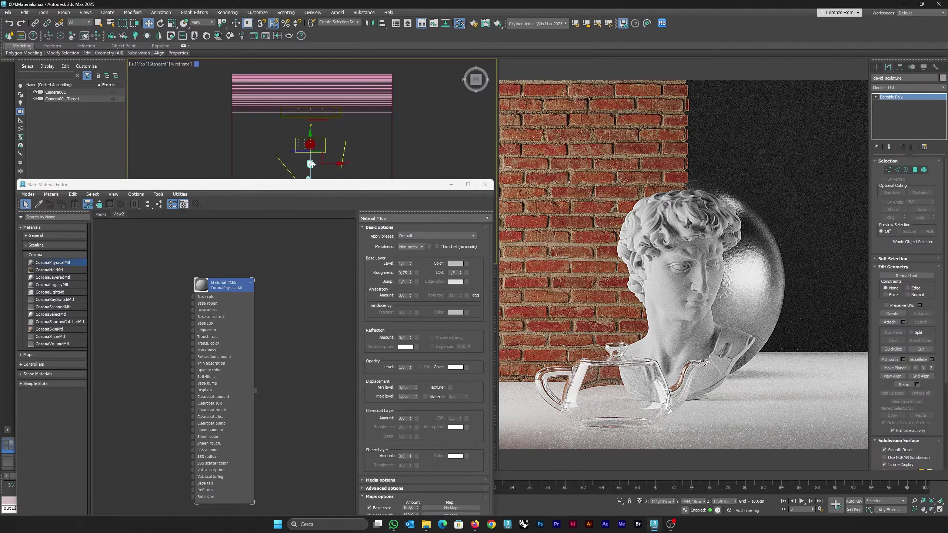
pyautogui.click(264, 173)
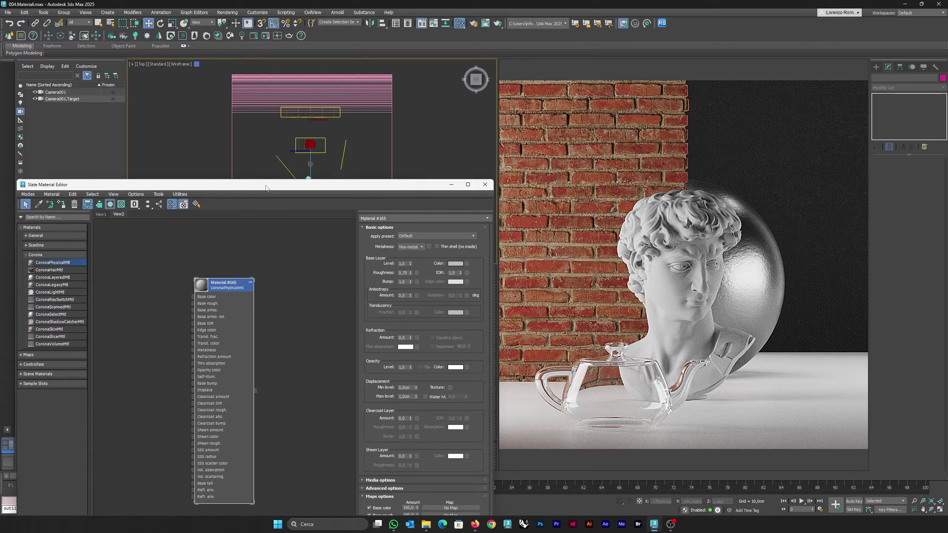
pyautogui.moveTo(267, 185); pyautogui.dragTo(267, 51)
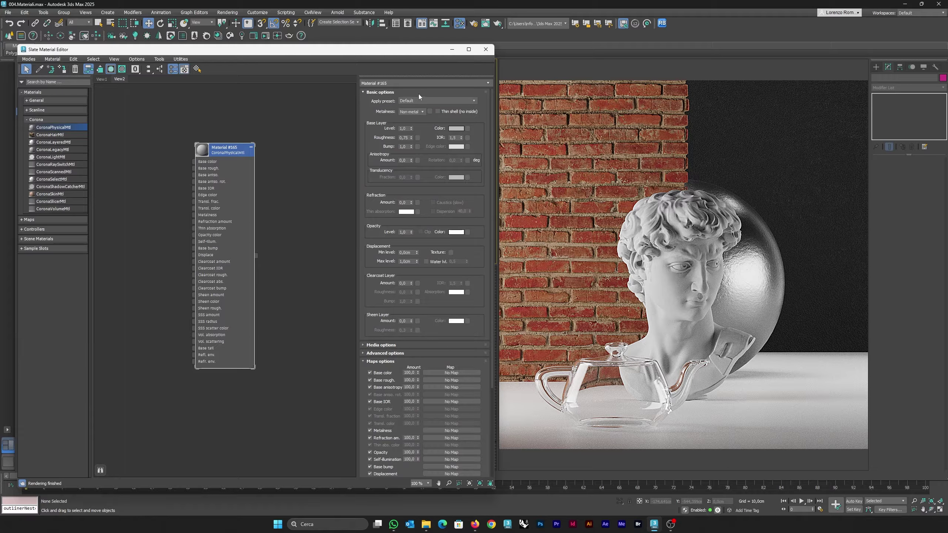
# Apply the Aluminium brushed preset to the bust's material
pyautogui.click(460, 99)
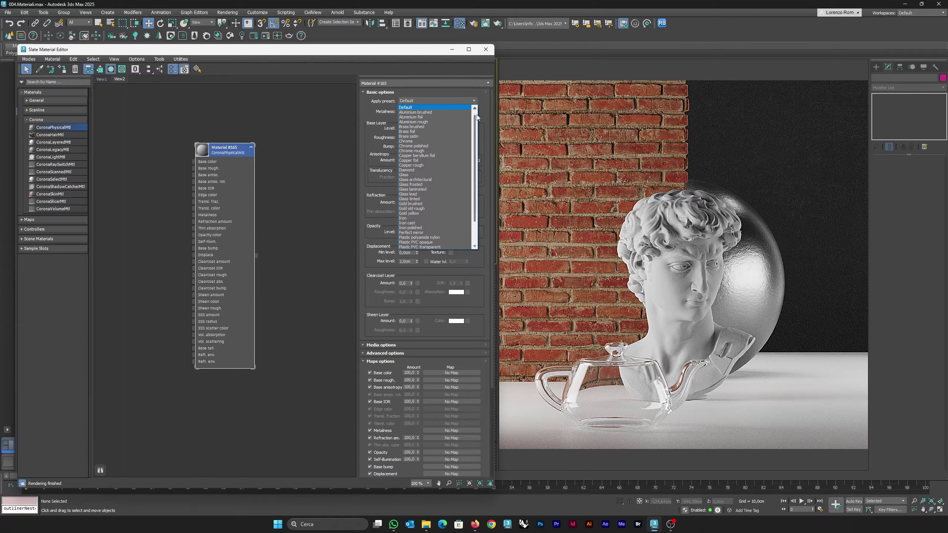
pyautogui.moveTo(477, 117); pyautogui.dragTo(476, 115)
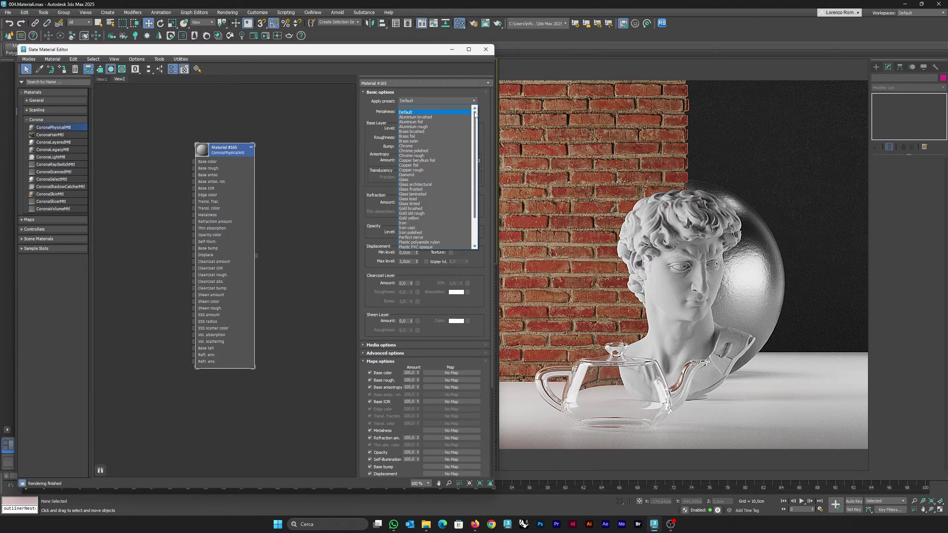
pyautogui.moveTo(476, 115); pyautogui.dragTo(475, 117)
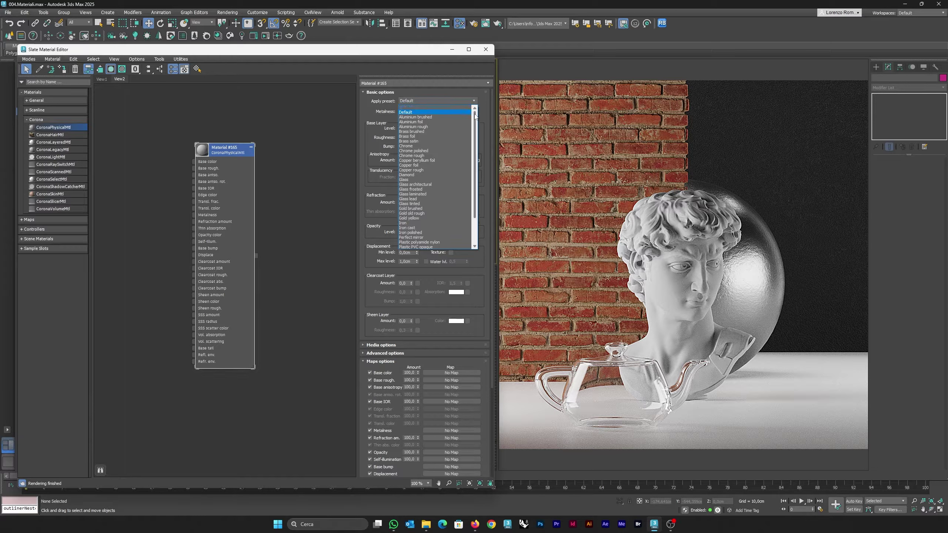
pyautogui.click(443, 117)
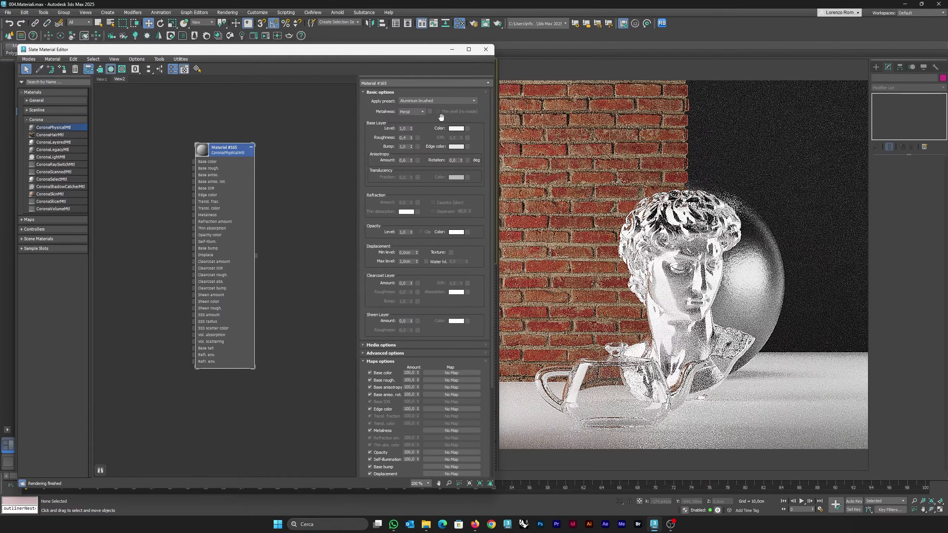
# Apply the Plastic PVC opaque preset to the bust's material
pyautogui.click(457, 101)
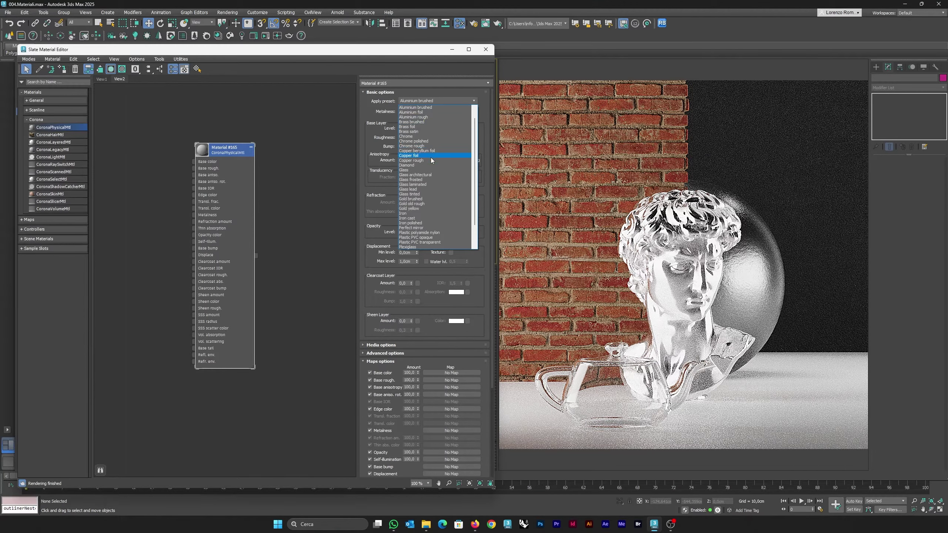
pyautogui.scroll(-2, 422, 228)
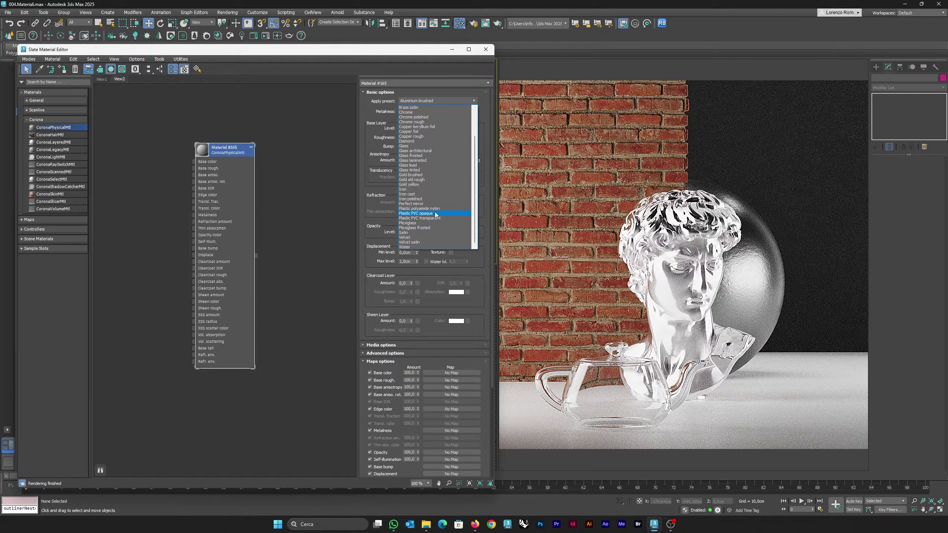
pyautogui.click(436, 214)
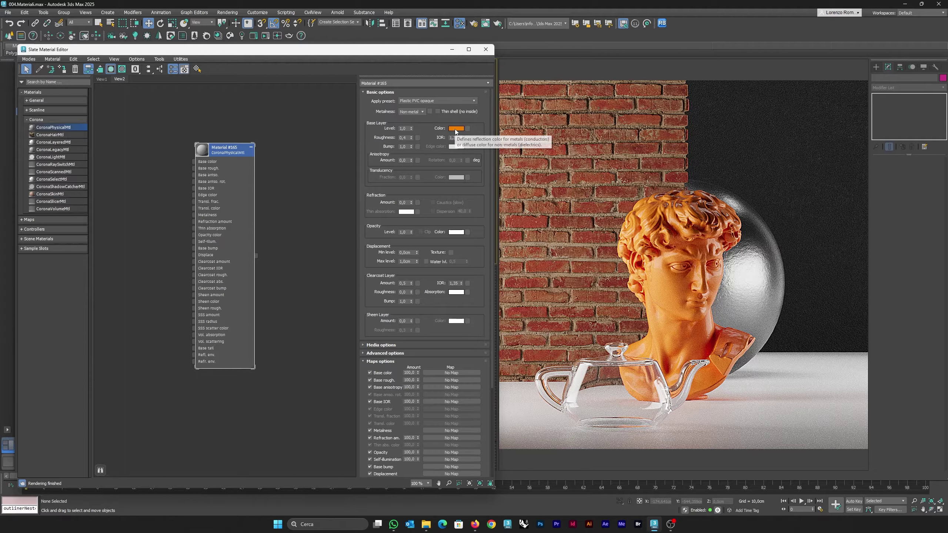
# Switch the material's metalness to Metal to compare the look, and return it to Non-metal
pyautogui.click(414, 112)
pyautogui.click(415, 121)
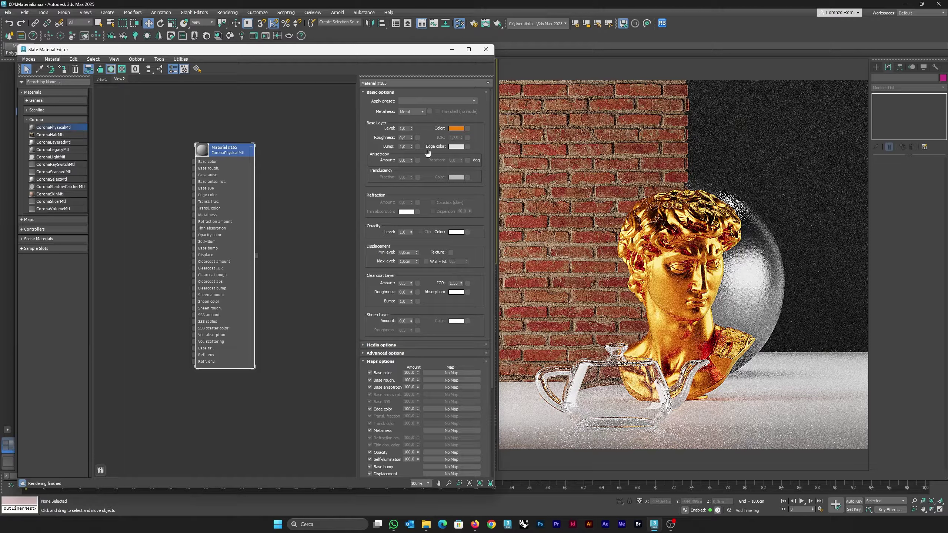
pyautogui.click(412, 112)
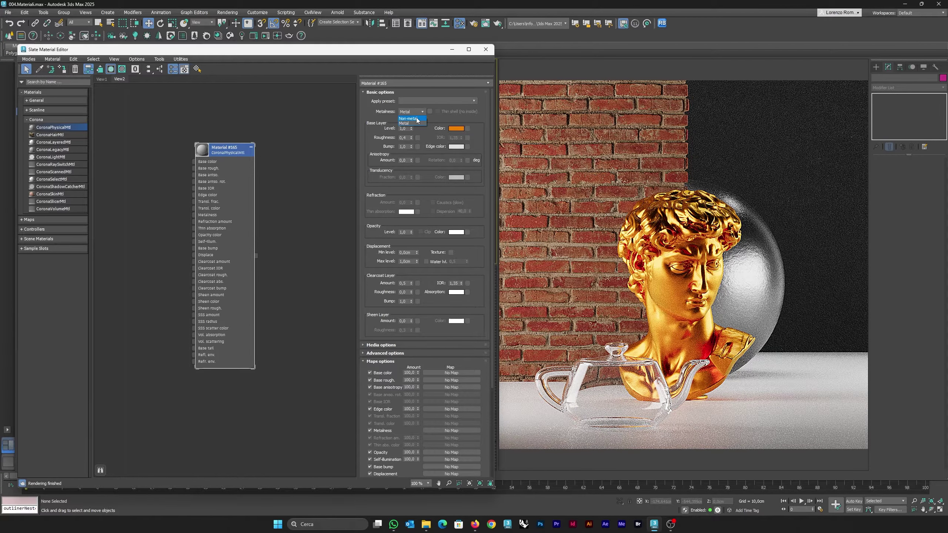
pyautogui.click(416, 117)
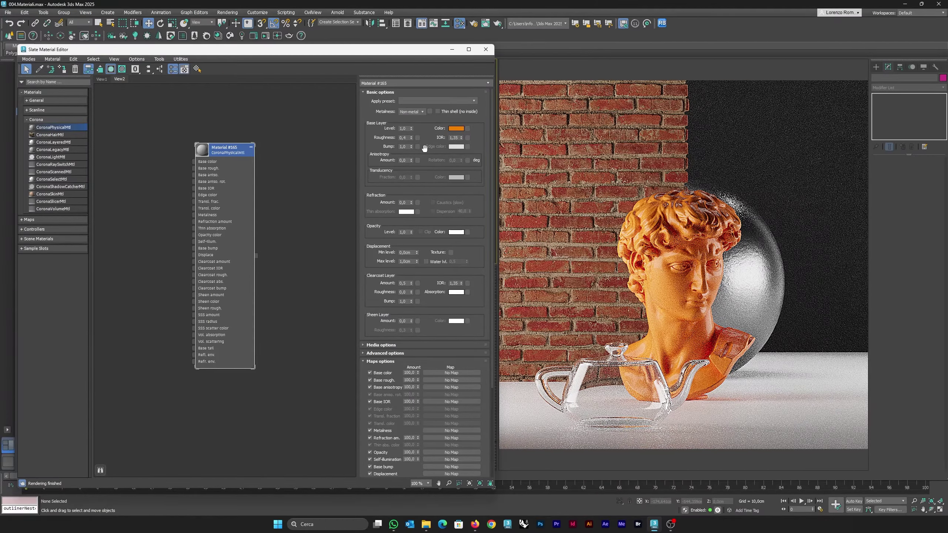
# Change the material's base color to lime green, RGB 175, 208, 61, after trying red-orange, purple and other green shades
pyautogui.click(456, 128)
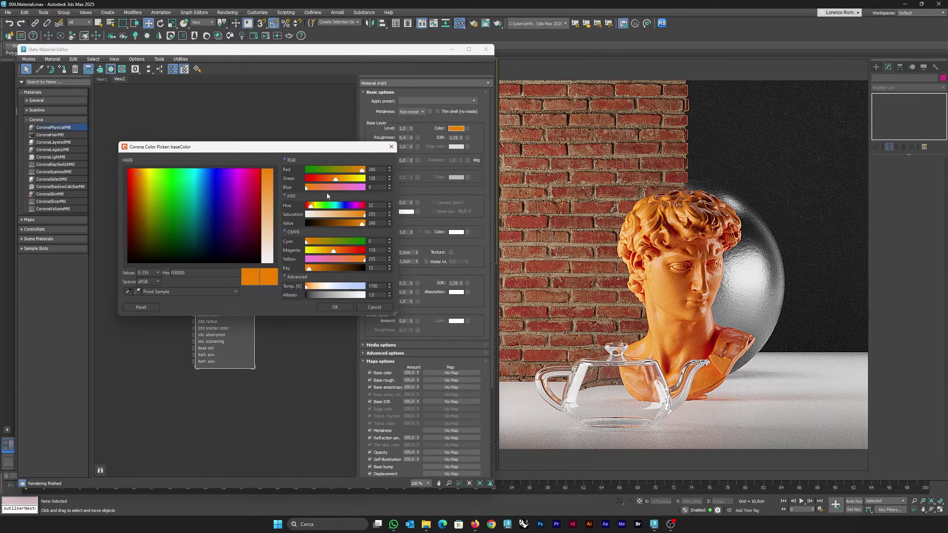
pyautogui.moveTo(333, 253); pyautogui.dragTo(344, 251)
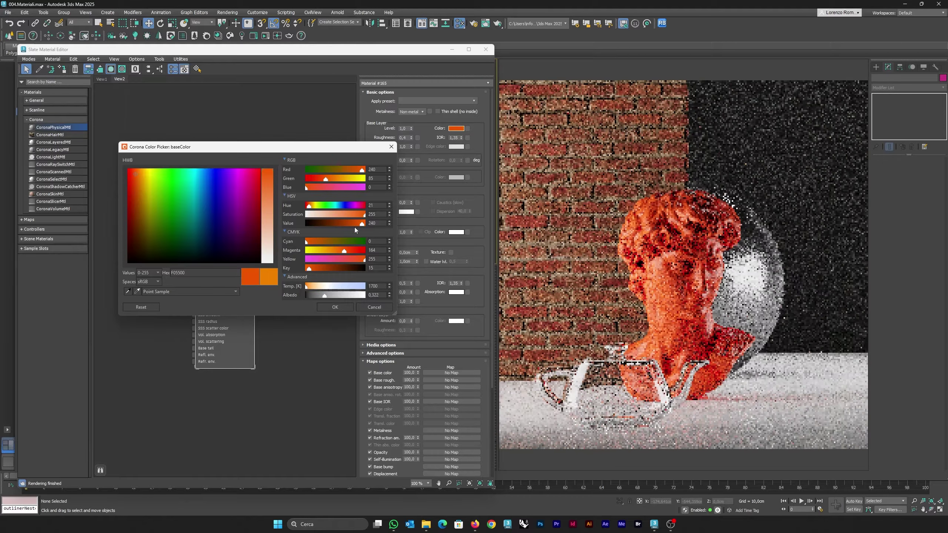
pyautogui.moveTo(346, 206); pyautogui.dragTo(351, 206)
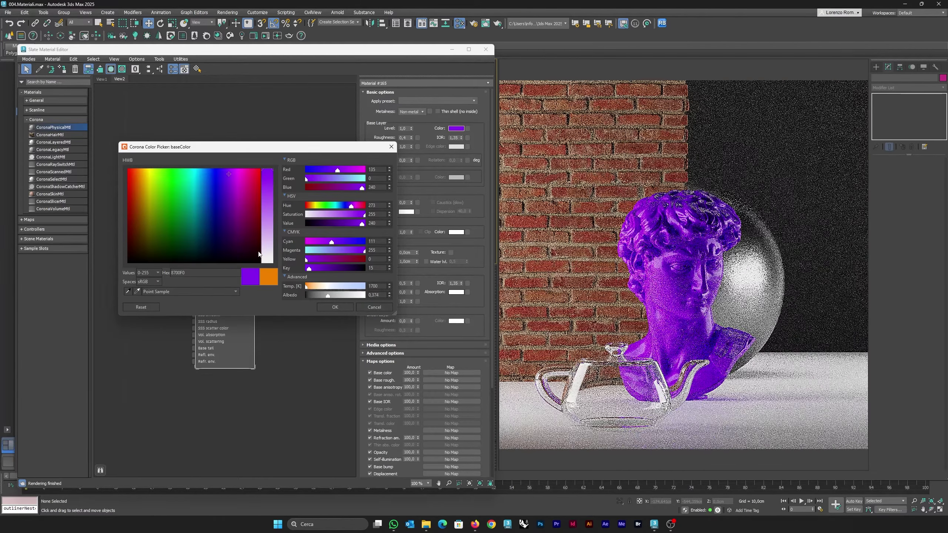
pyautogui.moveTo(231, 208); pyautogui.dragTo(168, 186)
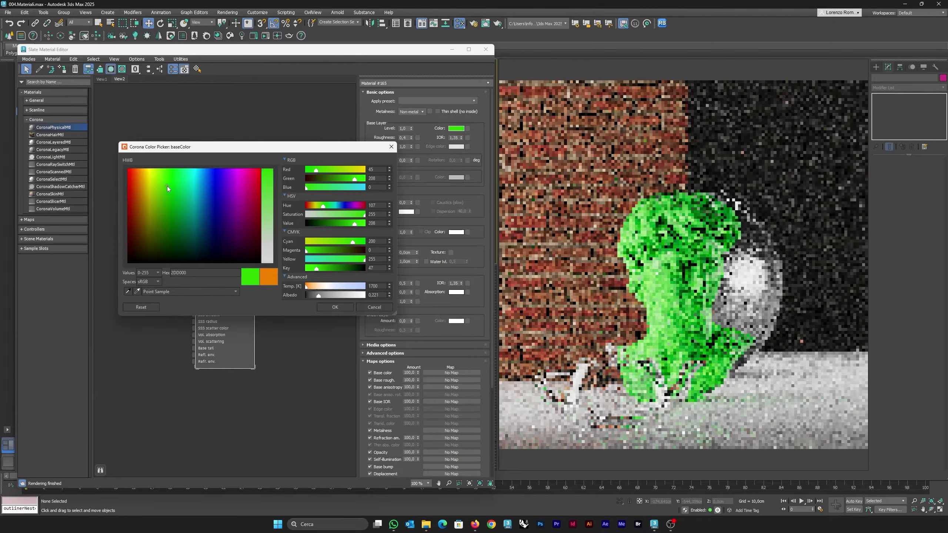
pyautogui.moveTo(262, 208); pyautogui.dragTo(271, 230)
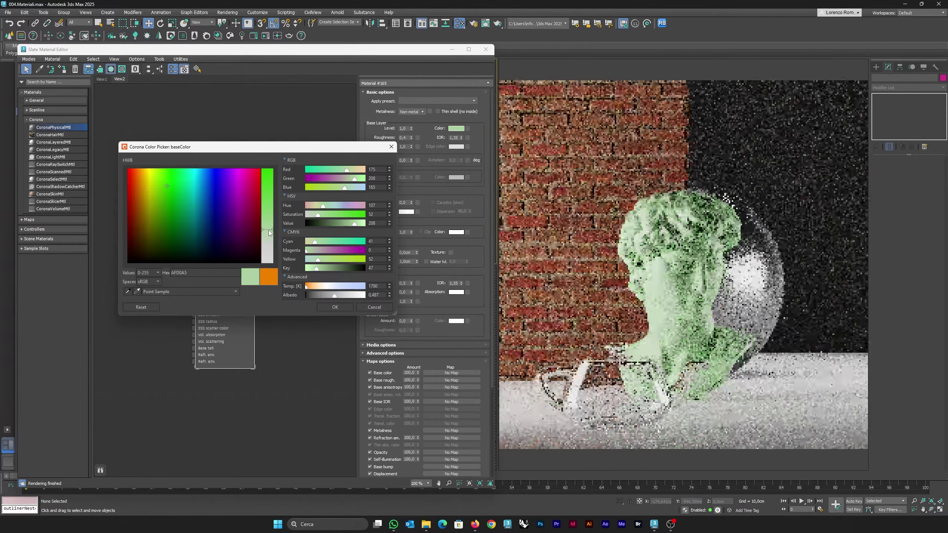
pyautogui.moveTo(344, 188); pyautogui.dragTo(322, 191)
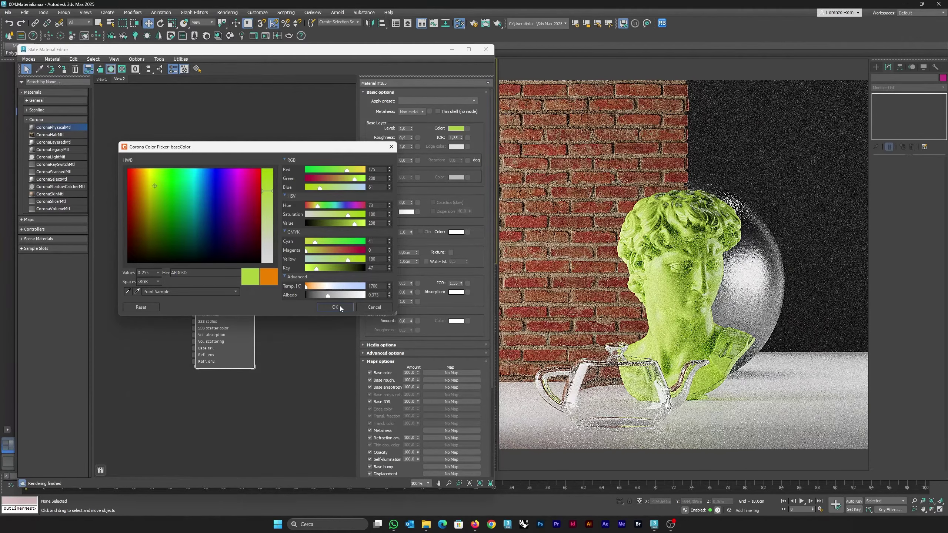
pyautogui.click(338, 307)
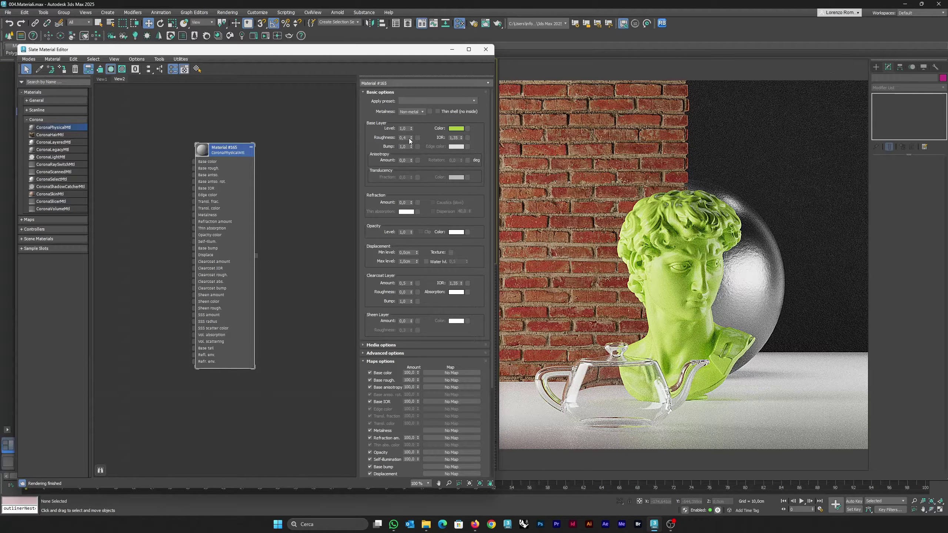
# Try base layer roughness values of 1,0 and 0,0, and settle on about 0,45
pyautogui.doubleClick(398, 137)
pyautogui.write('0,54')
pyautogui.press('Return')
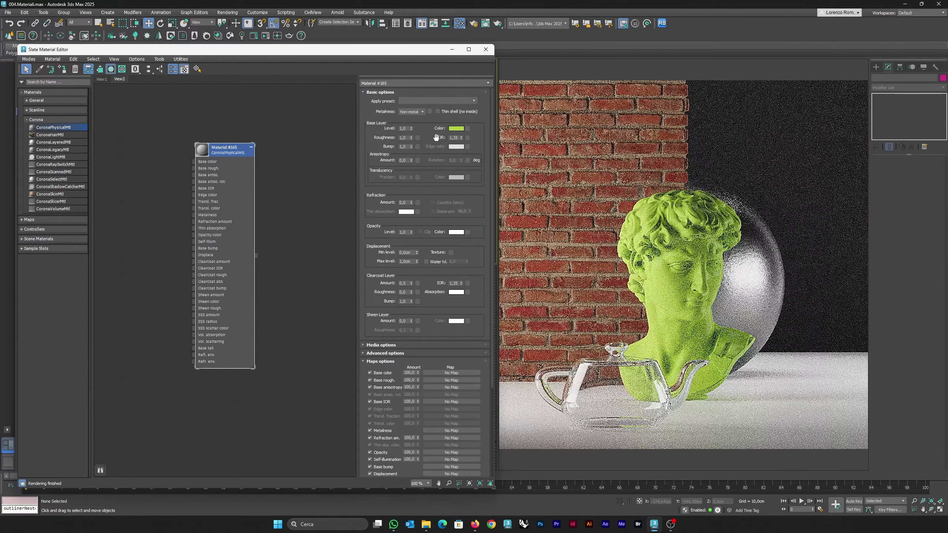
pyautogui.moveTo(412, 136); pyautogui.dragTo(412, 139)
pyautogui.rightClick(412, 138)
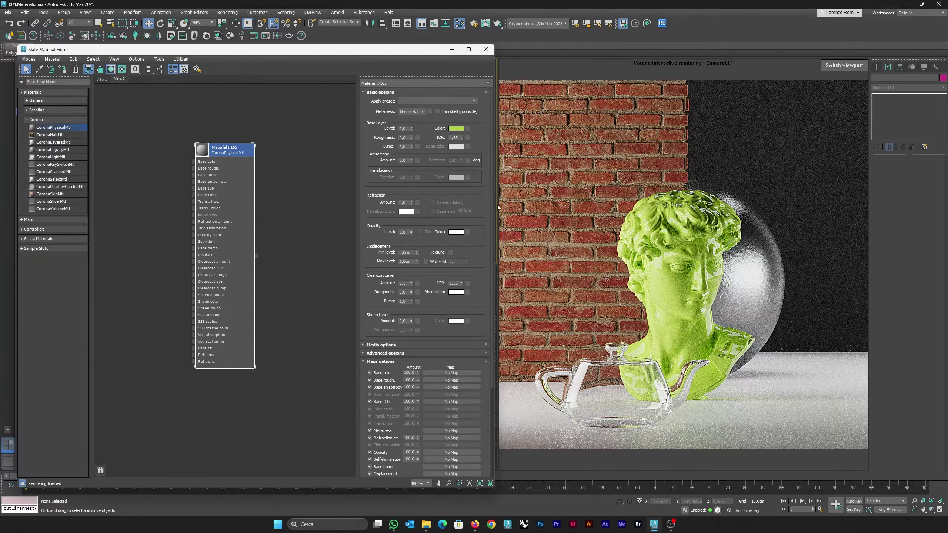
pyautogui.moveTo(411, 138); pyautogui.dragTo(411, 124)
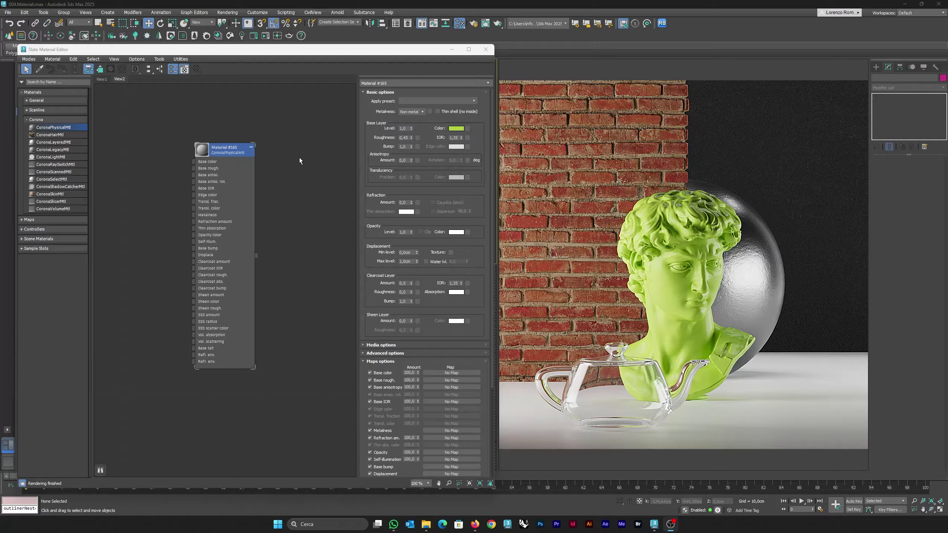
pyautogui.click(468, 130)
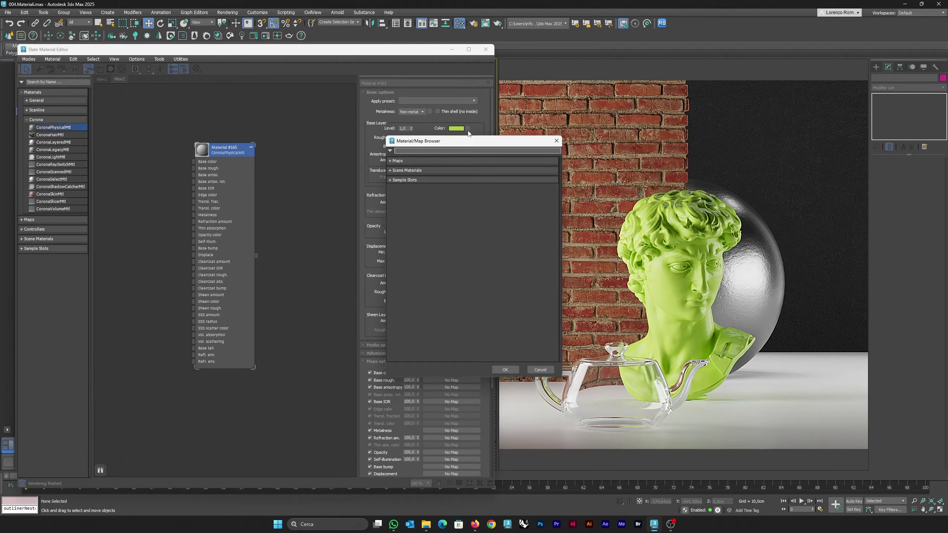
pyautogui.press('Escape')
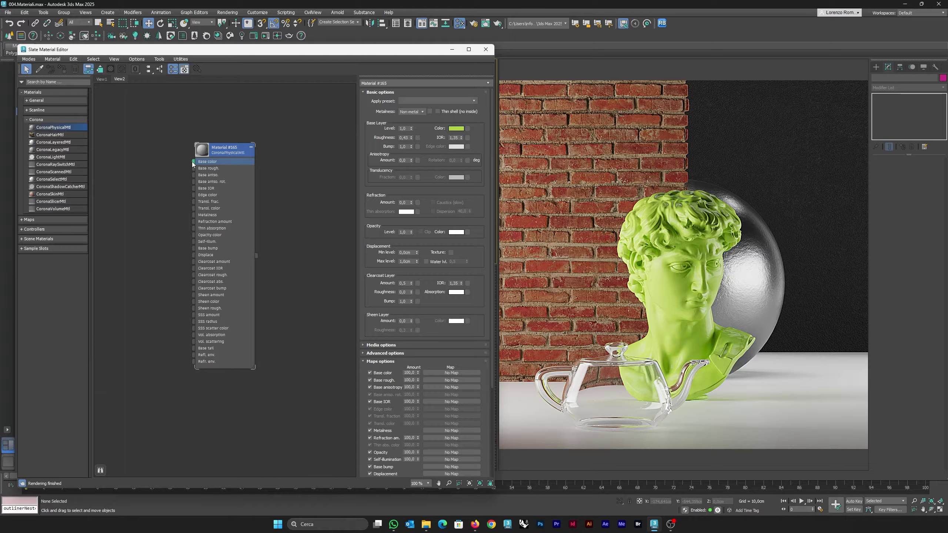
pyautogui.moveTo(159, 180); pyautogui.dragTo(152, 185)
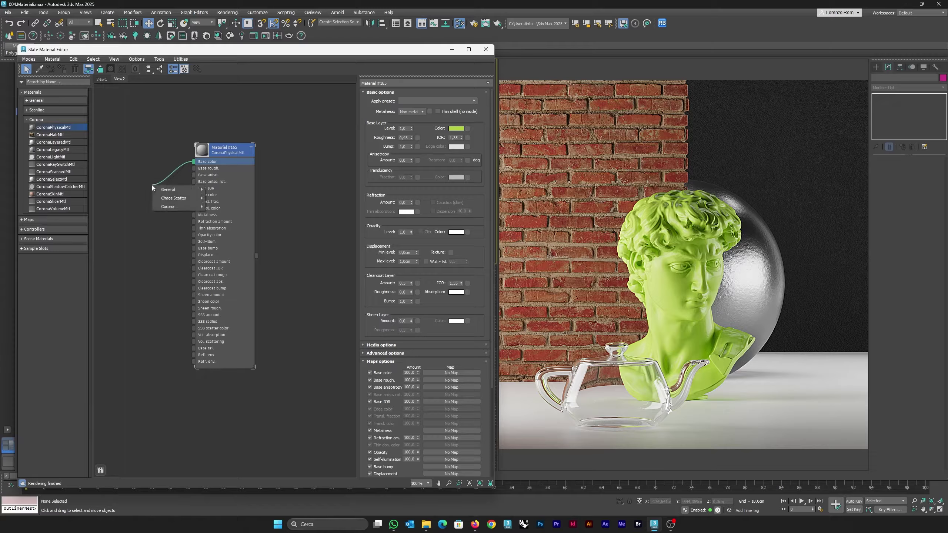
pyautogui.click(125, 167)
# Collapse the Materials, OSL and General groups of the material browser and show the Corona maps, picking out CoronaBitmap
pyautogui.click(22, 92)
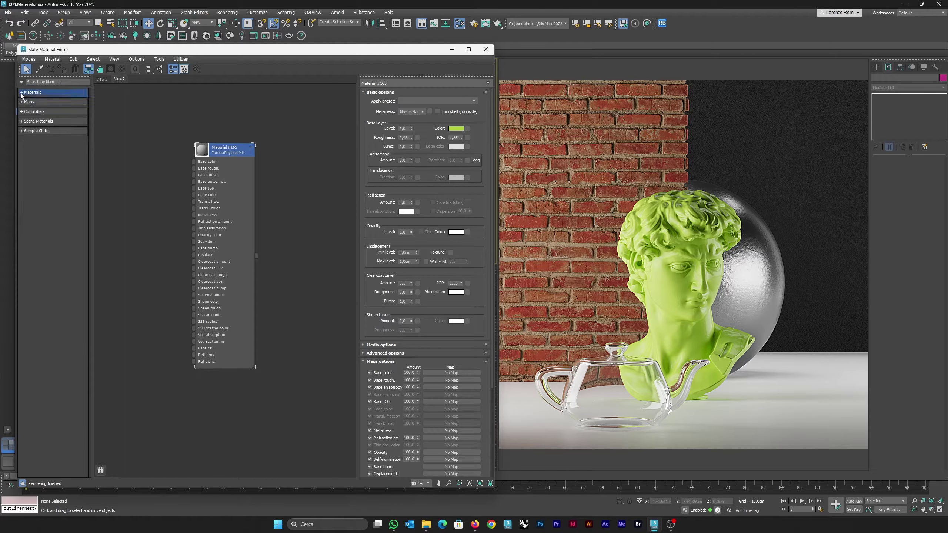
pyautogui.click(21, 101)
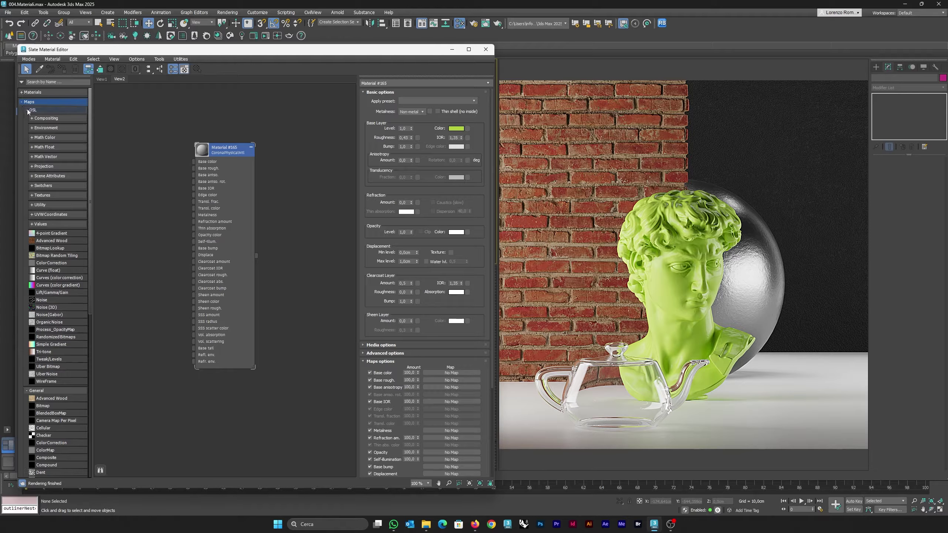
pyautogui.click(28, 111)
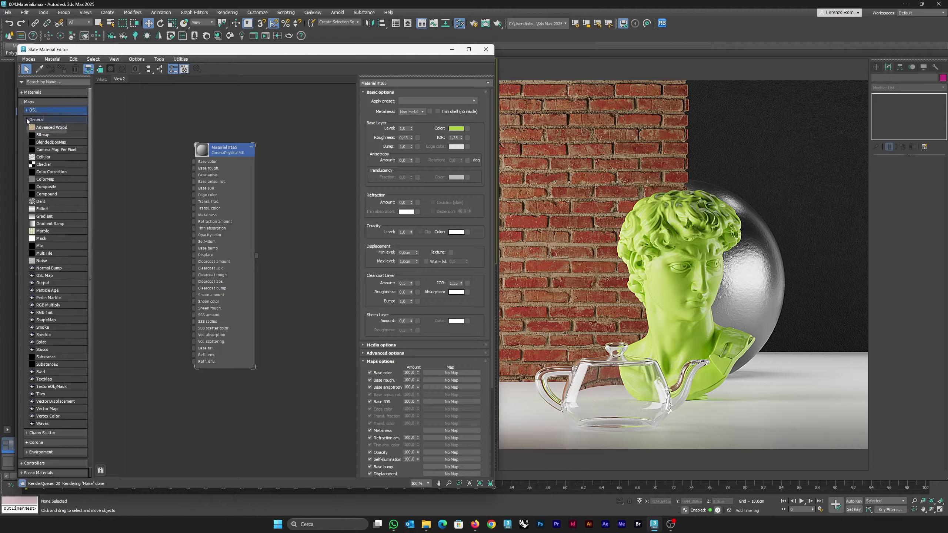
pyautogui.click(27, 120)
pyautogui.click(28, 139)
pyautogui.click(27, 139)
pyautogui.click(50, 153)
pyautogui.click(129, 160)
# Switch to File Explorer, load Stone_Color.jpg from the TEXTURE folder into the material's Base color, and check its slot in the maps options
pyautogui.click(426, 524)
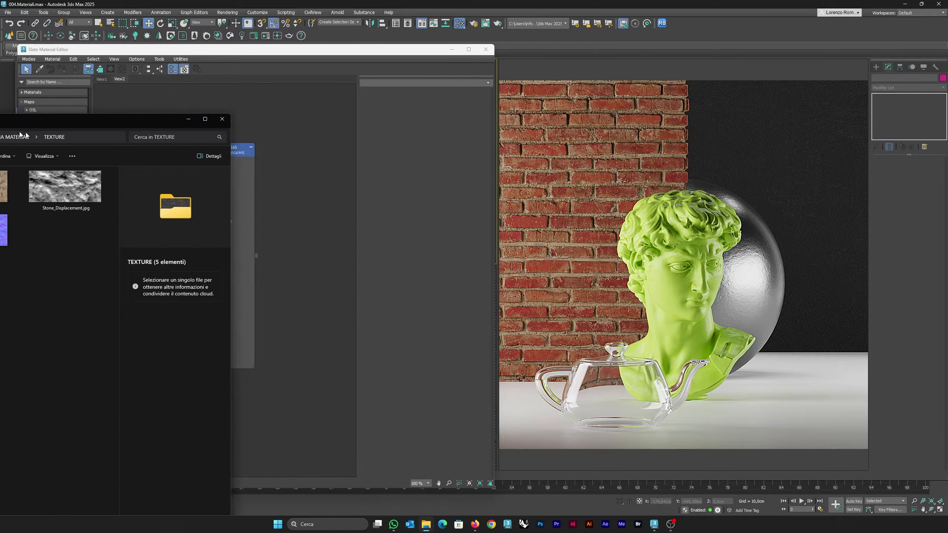
pyautogui.moveTo(112, 112); pyautogui.dragTo(527, 90)
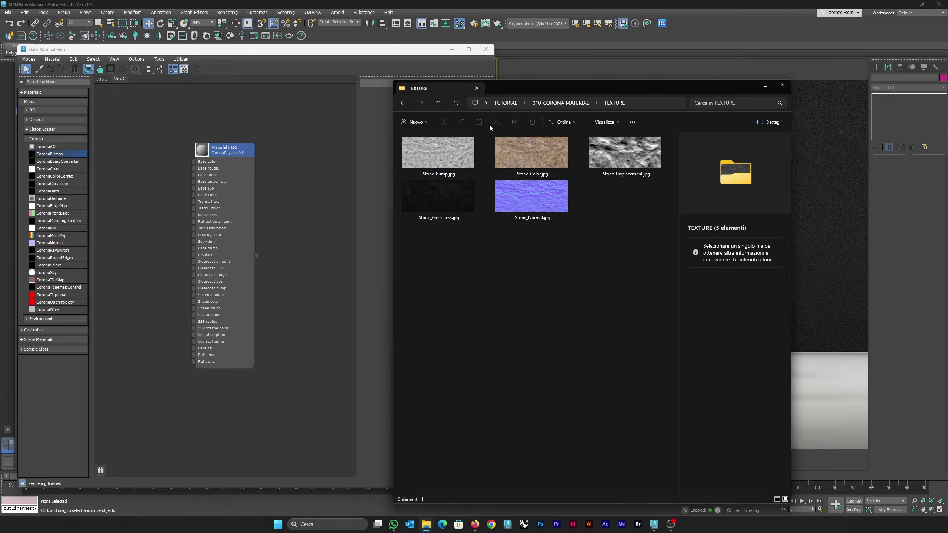
pyautogui.click(541, 156)
pyautogui.moveTo(541, 156); pyautogui.dragTo(195, 164)
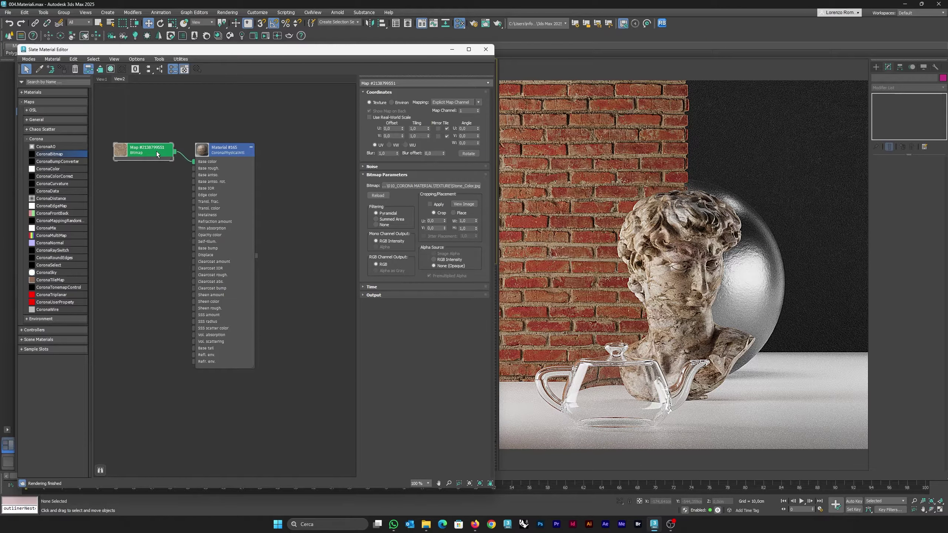
pyautogui.click(230, 150)
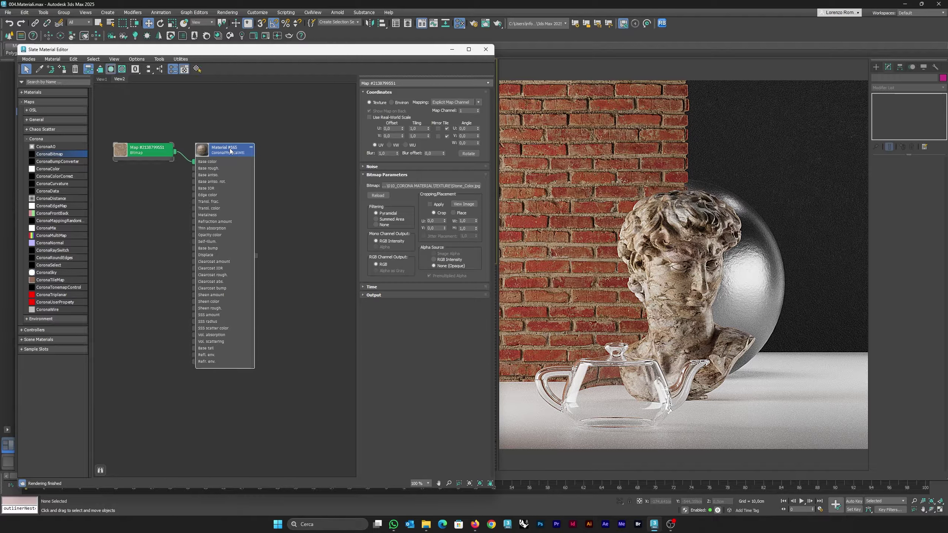
pyautogui.doubleClick(230, 150)
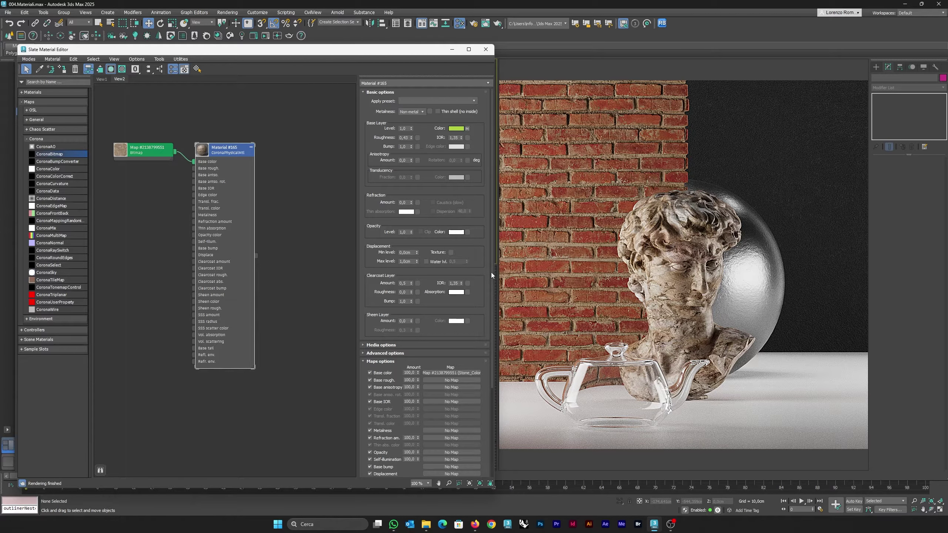
pyautogui.moveTo(491, 273); pyautogui.dragTo(496, 372)
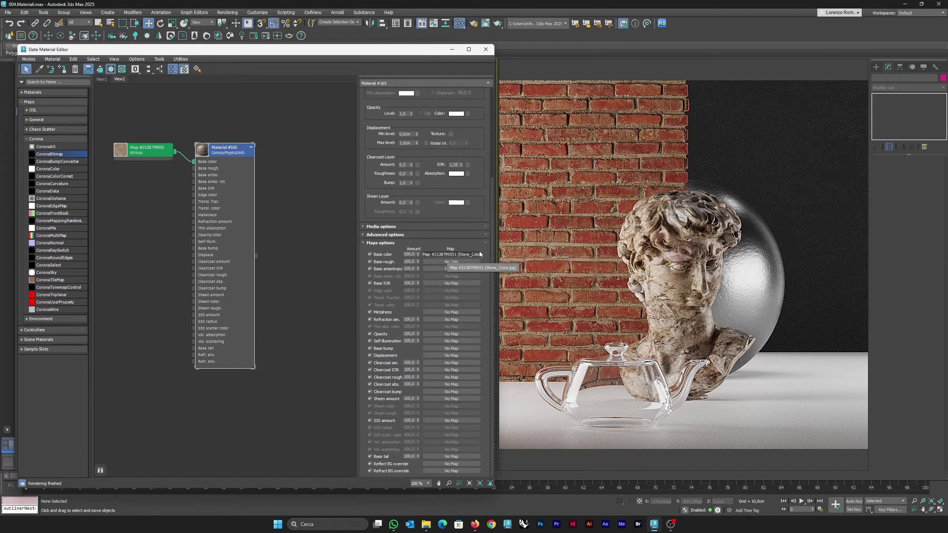
pyautogui.moveTo(492, 255); pyautogui.dragTo(497, 152)
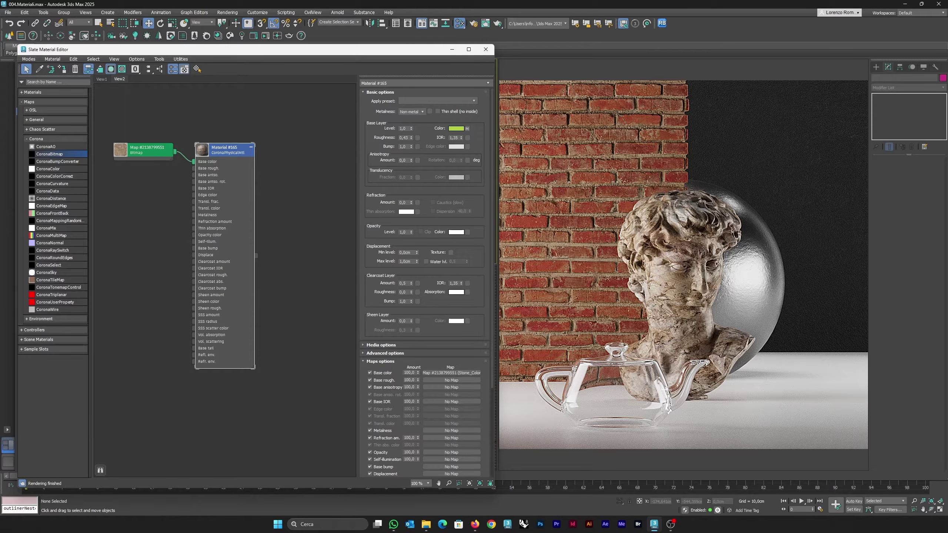
# Bring Stone_Glossiness.jpg into the node view, invert its output, and connect it to the material's Base roughness
pyautogui.hotkey('alt', 'Tab')
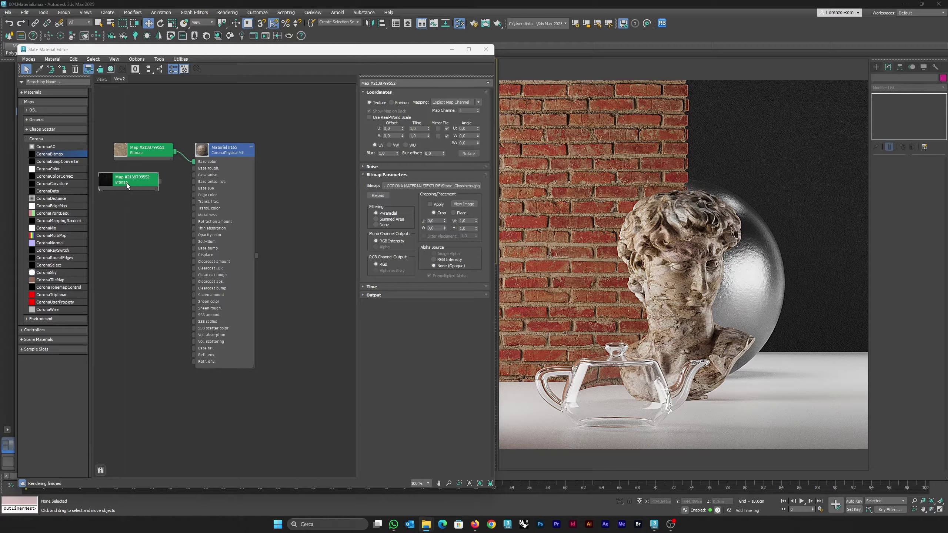
pyautogui.moveTo(128, 184); pyautogui.dragTo(178, 186, button='middle')
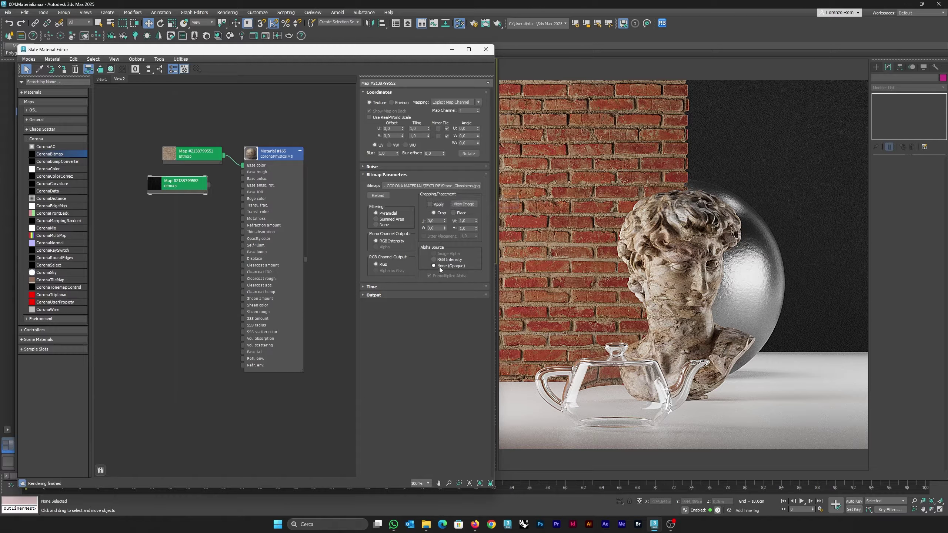
pyautogui.click(399, 295)
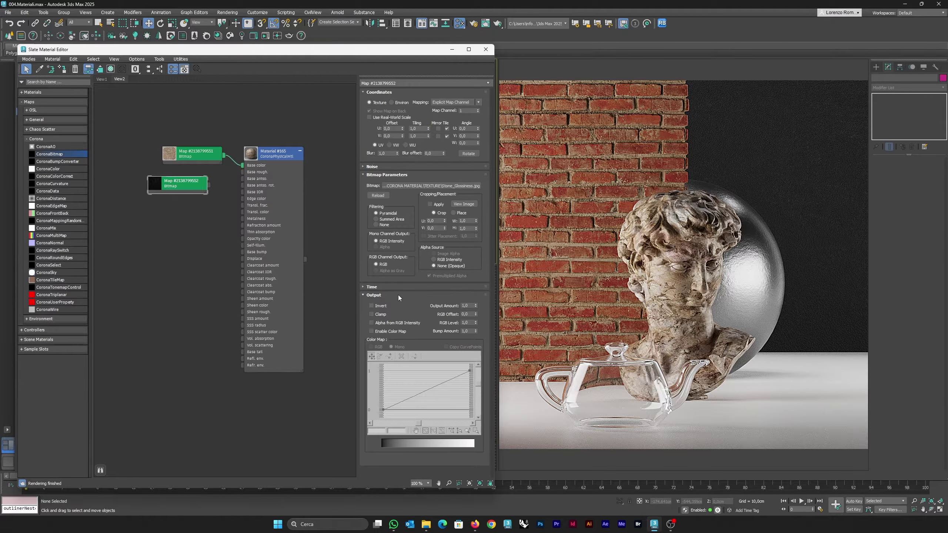
pyautogui.click(372, 306)
pyautogui.moveTo(235, 180); pyautogui.dragTo(246, 175)
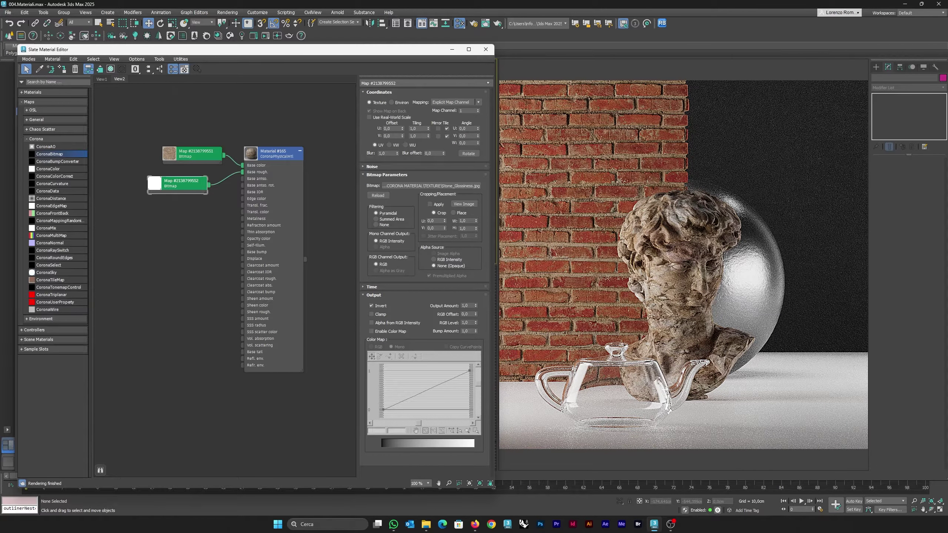
# Bring in Stone_Normal.jpg and route it through a new CoronaNormal map into the material's Base bump
pyautogui.hotkey('alt', 'Tab')
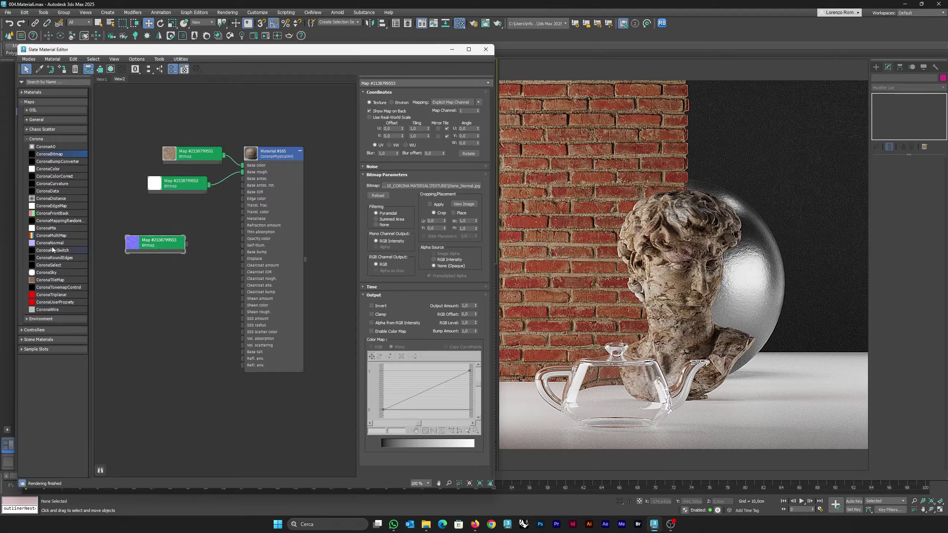
pyautogui.moveTo(45, 245); pyautogui.dragTo(182, 274)
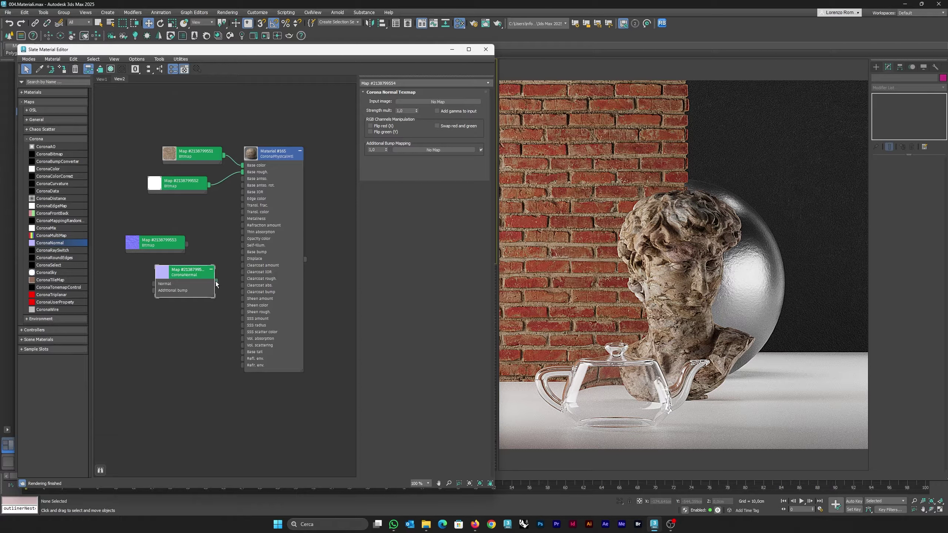
pyautogui.moveTo(216, 282); pyautogui.dragTo(241, 252)
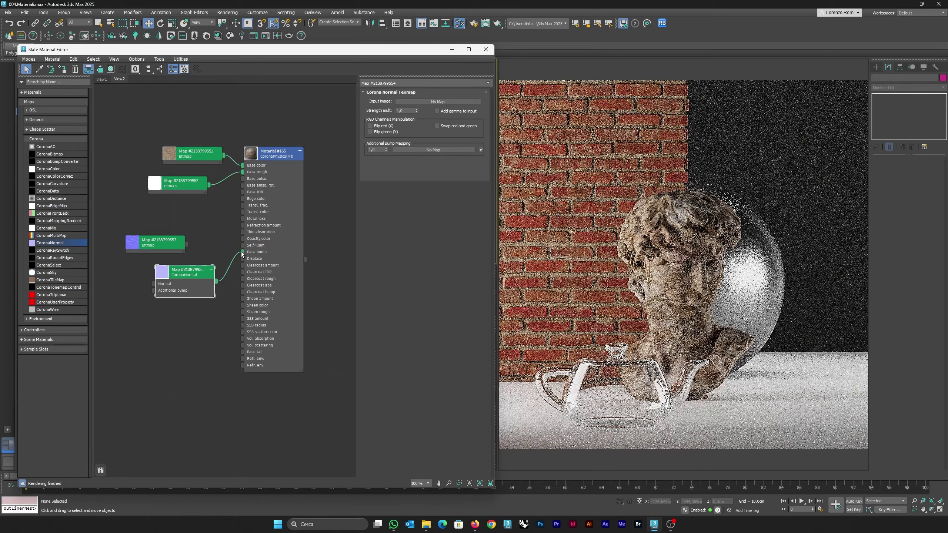
pyautogui.moveTo(173, 246); pyautogui.dragTo(155, 285)
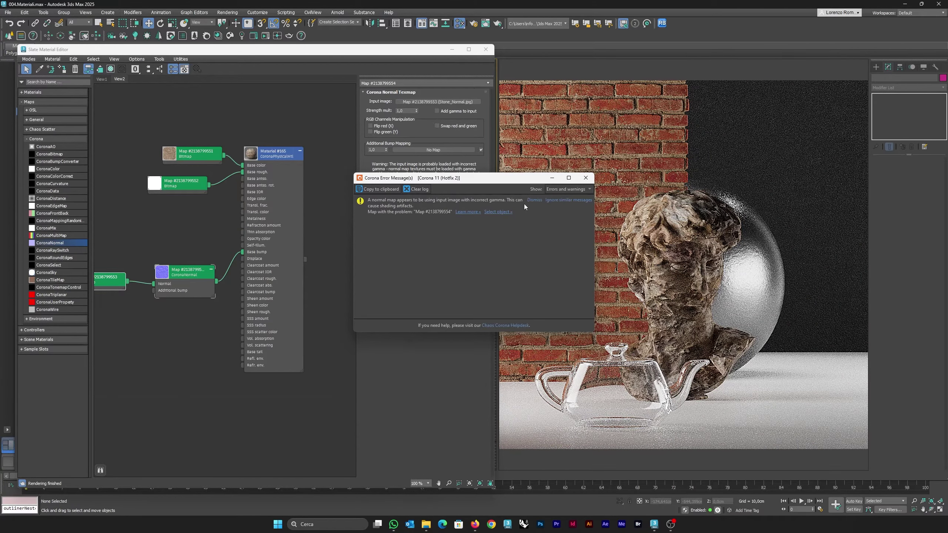
# Enable adding gamma to the input on the CoronaNormal map and close the Corona error message window
pyautogui.moveTo(481, 180); pyautogui.dragTo(481, 229)
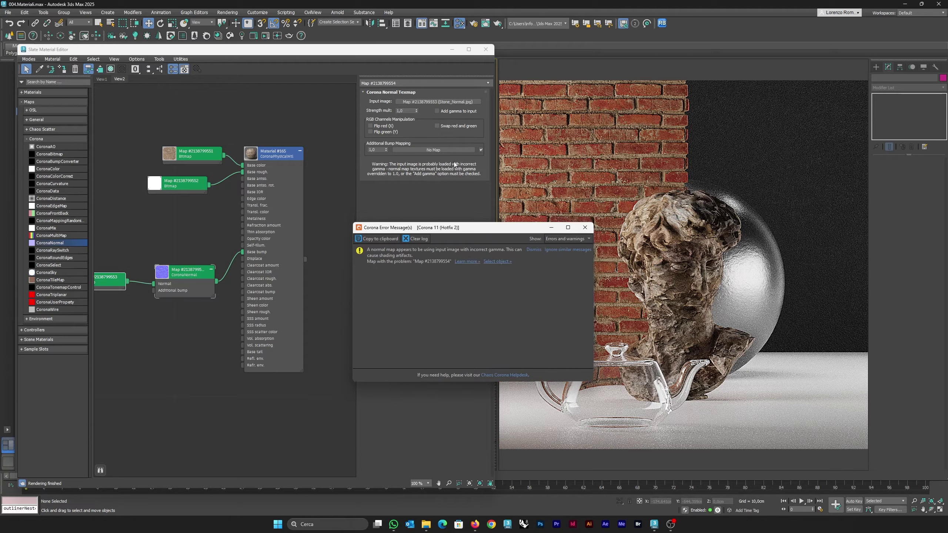
pyautogui.click(455, 112)
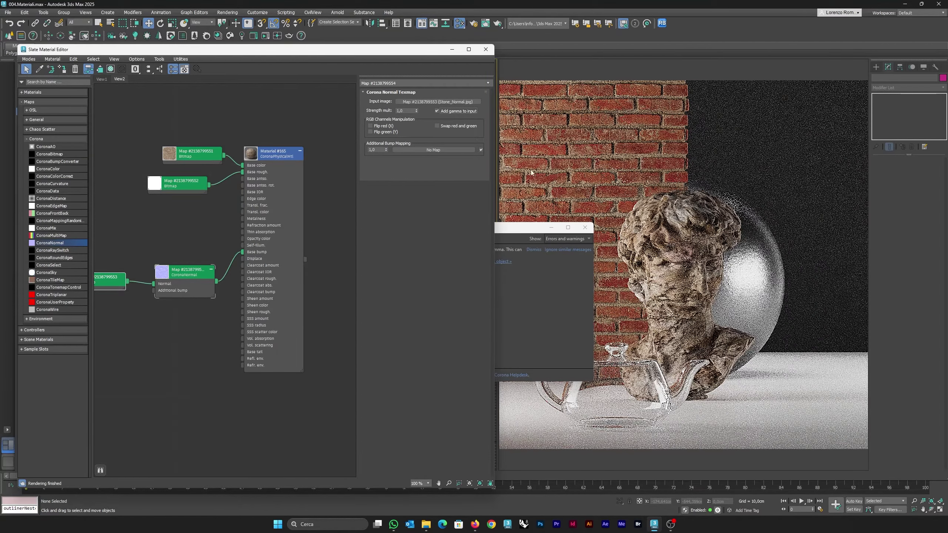
pyautogui.click(549, 280)
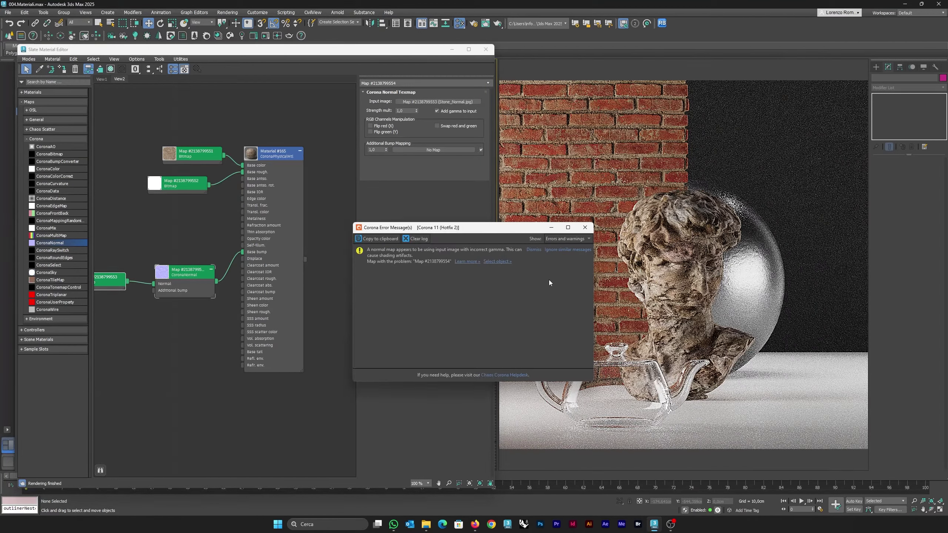
pyautogui.click(580, 229)
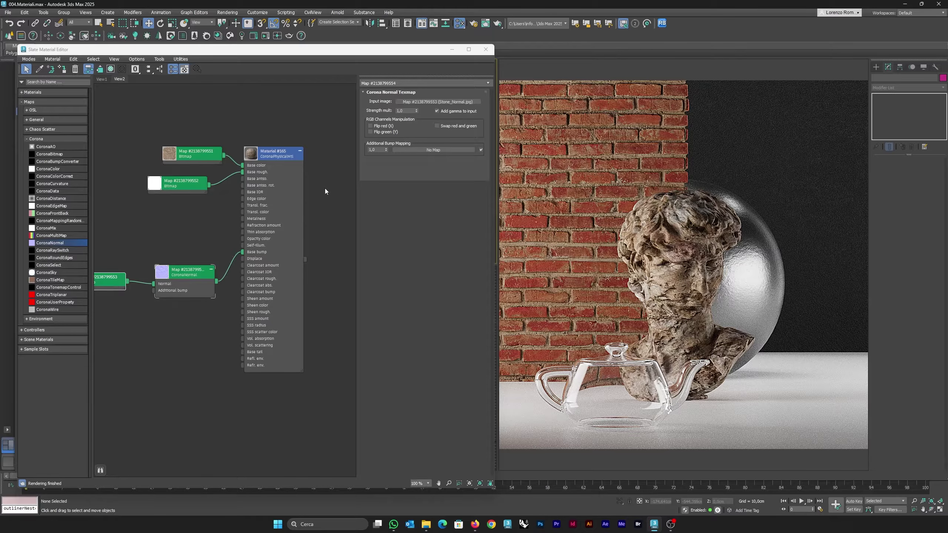
# Try base layer bump amounts of about 15,6 and 1,87 on the bust's material, and settle on 0,1
pyautogui.click(282, 157)
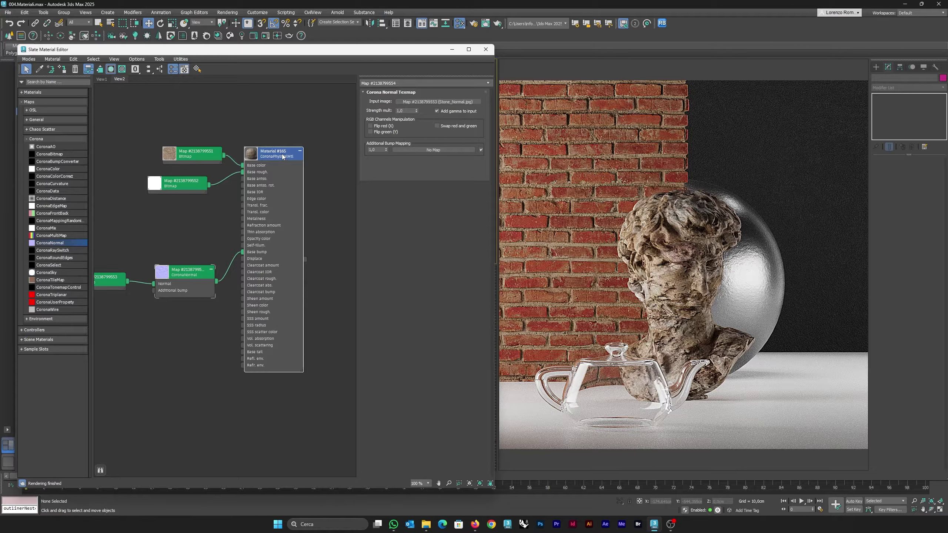
pyautogui.doubleClick(282, 157)
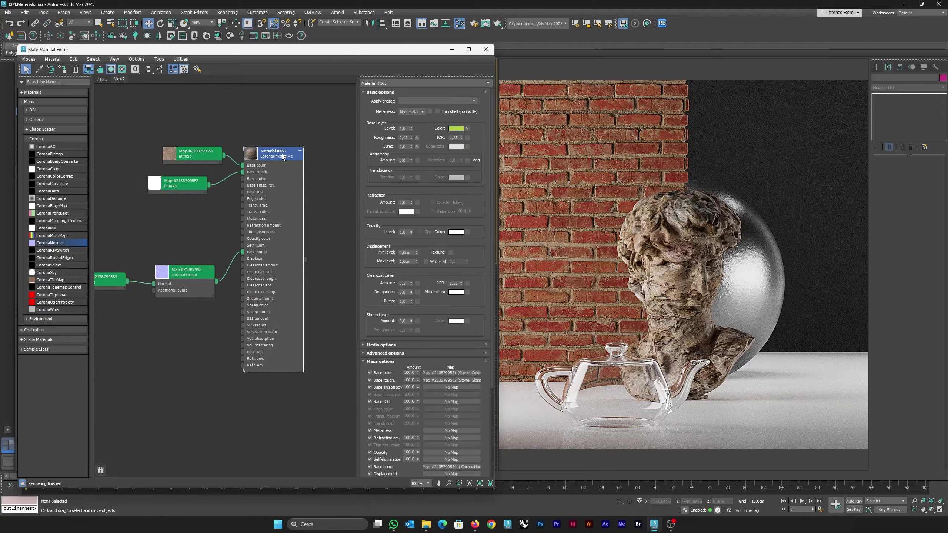
pyautogui.click(411, 147)
pyautogui.moveTo(411, 147); pyautogui.dragTo(411, 100)
pyautogui.moveTo(453, 321); pyautogui.dragTo(451, 123)
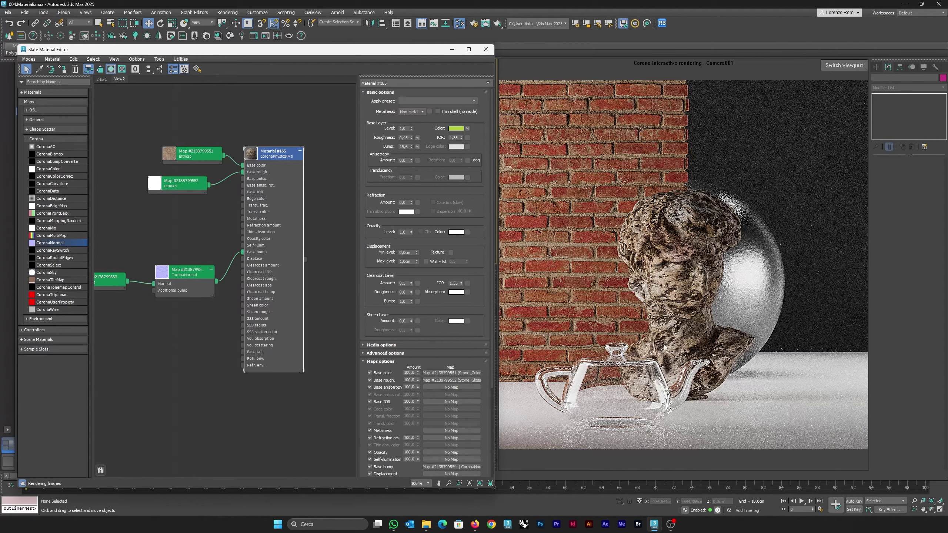
pyautogui.moveTo(412, 146); pyautogui.dragTo(411, 224)
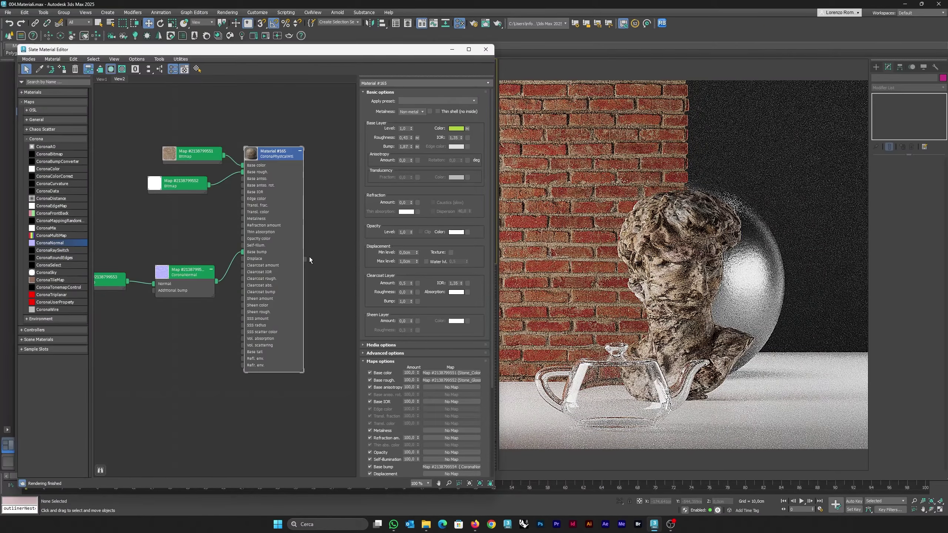
pyautogui.doubleClick(404, 146)
pyautogui.write('0,1')
pyautogui.press('Return')
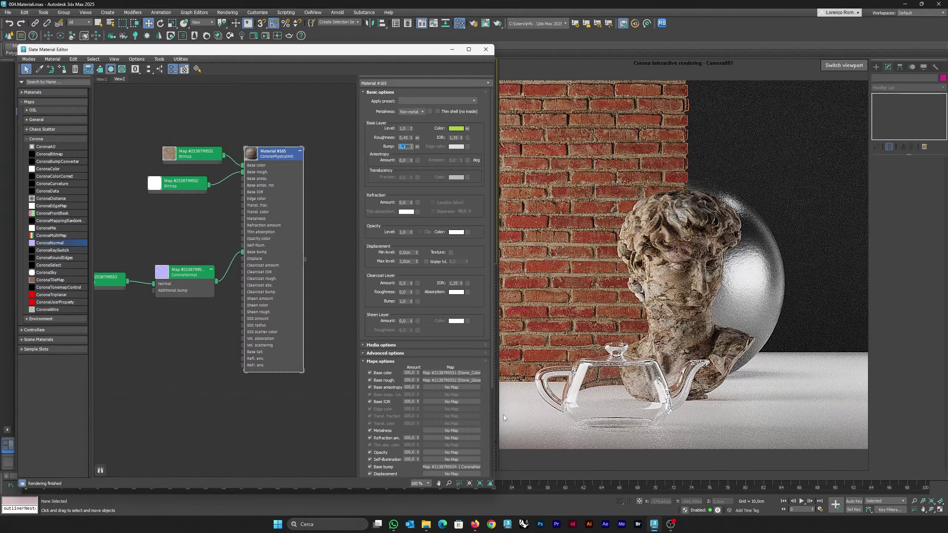
# Bring Stone_Displacement.jpg into the node view and connect it to the material's Displace input
pyautogui.press('super+e')
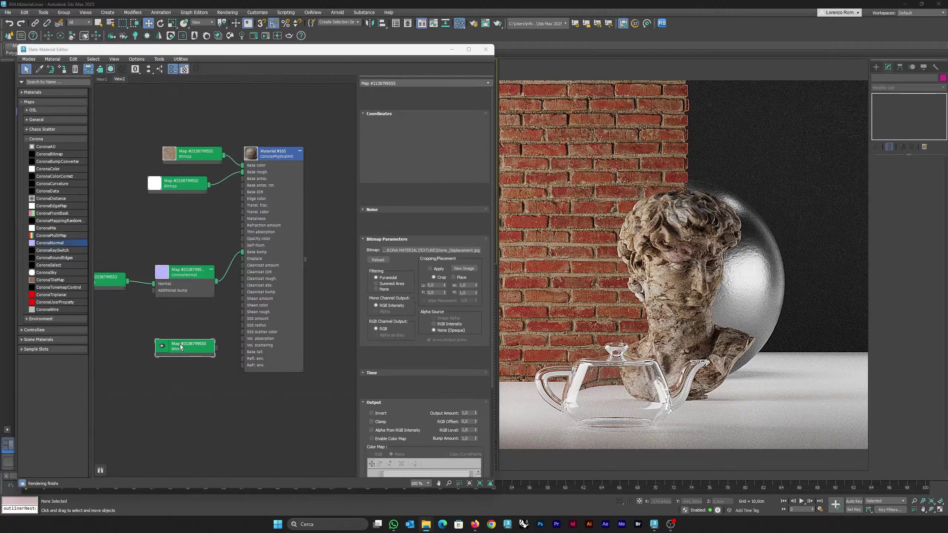
pyautogui.click(218, 352)
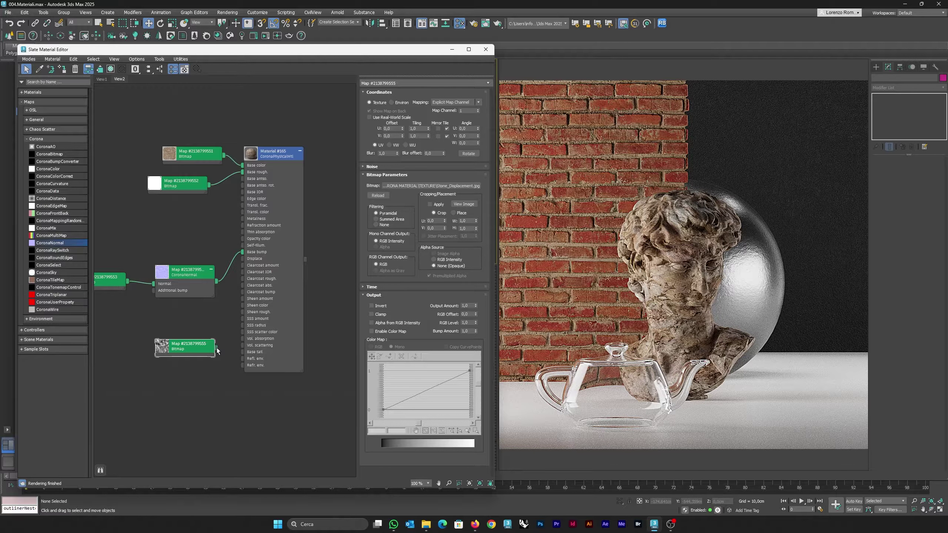
pyautogui.moveTo(235, 318); pyautogui.dragTo(244, 263)
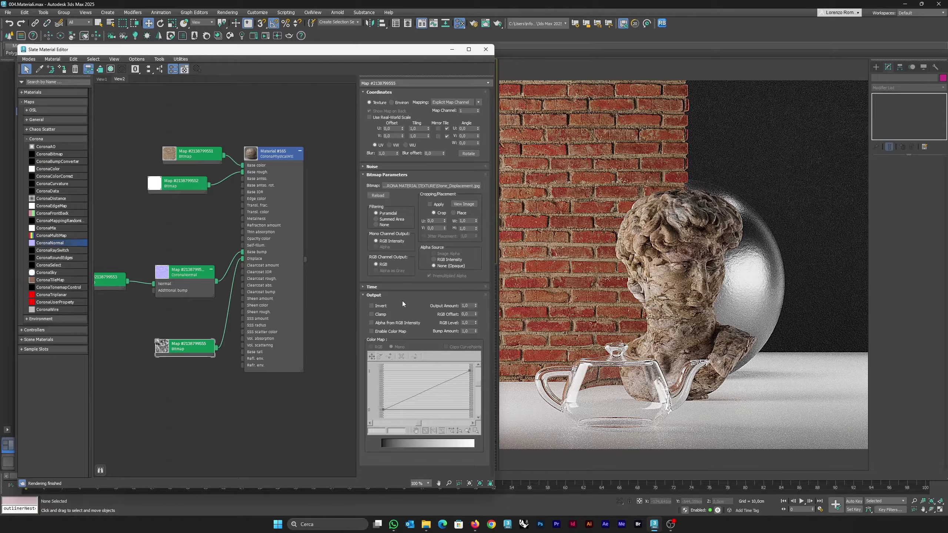
# Try displacement on the bust's stone material with minimum levels of -3 and 0 cm and a maximum level of 3 cm
pyautogui.doubleClick(266, 157)
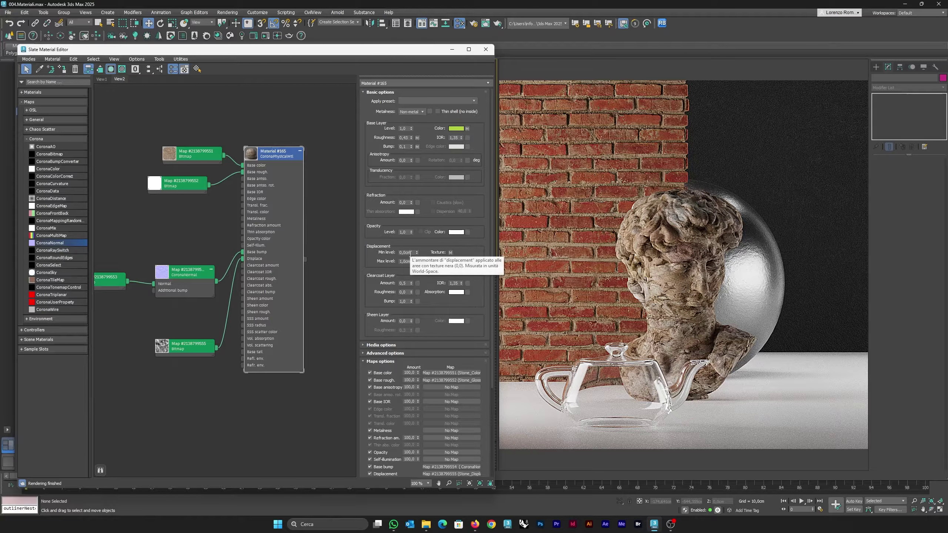
pyautogui.click(399, 253)
pyautogui.write('-3')
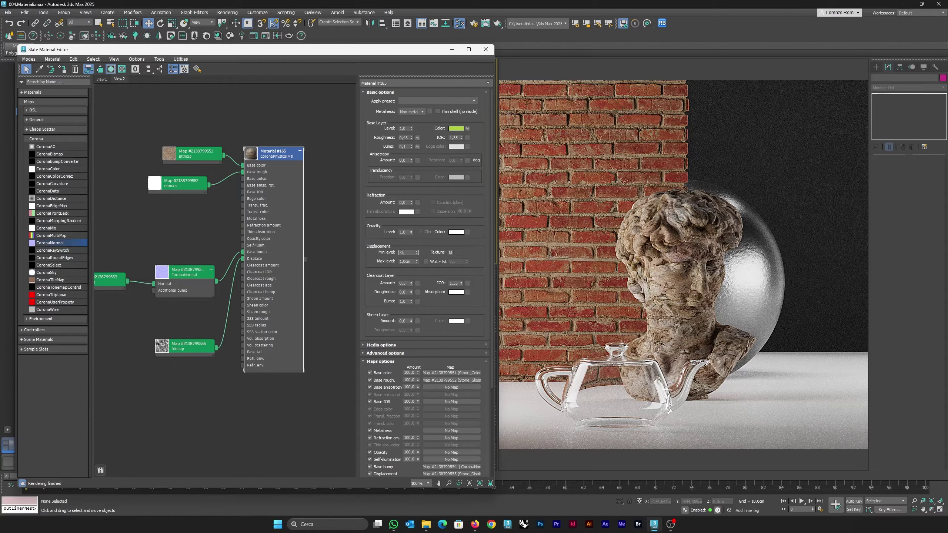
pyautogui.press('Return')
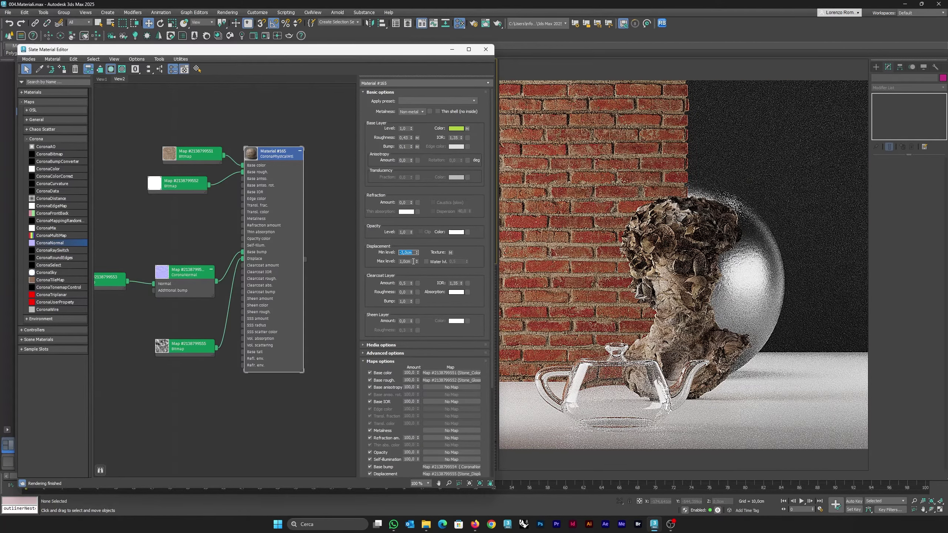
pyautogui.press('Tab')
pyautogui.write('3')
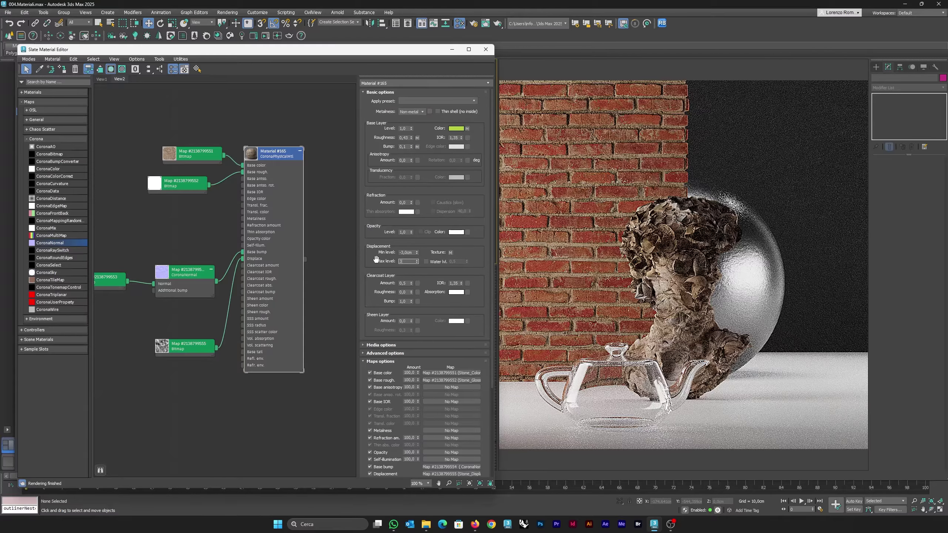
pyautogui.press('Return')
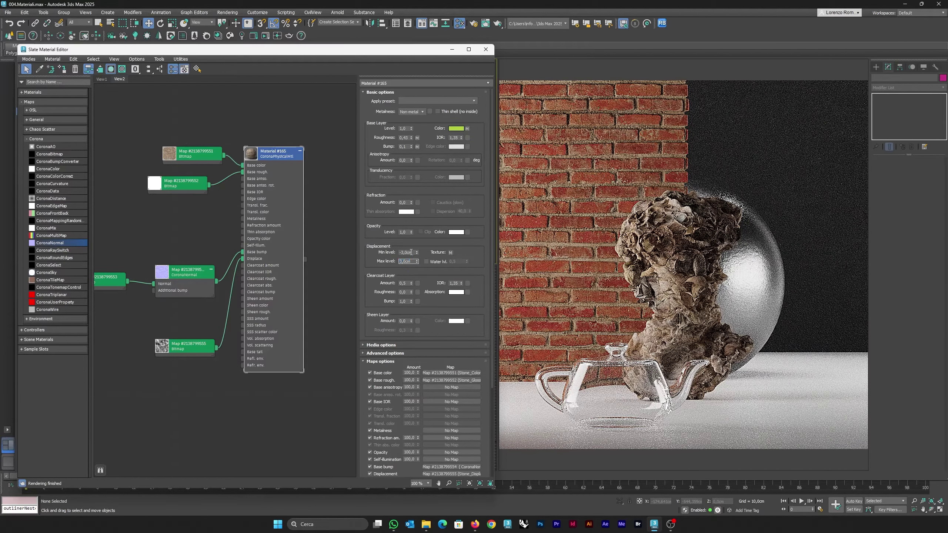
pyautogui.hotkey('shift', 'Tab')
pyautogui.write('0')
pyautogui.press('Return')
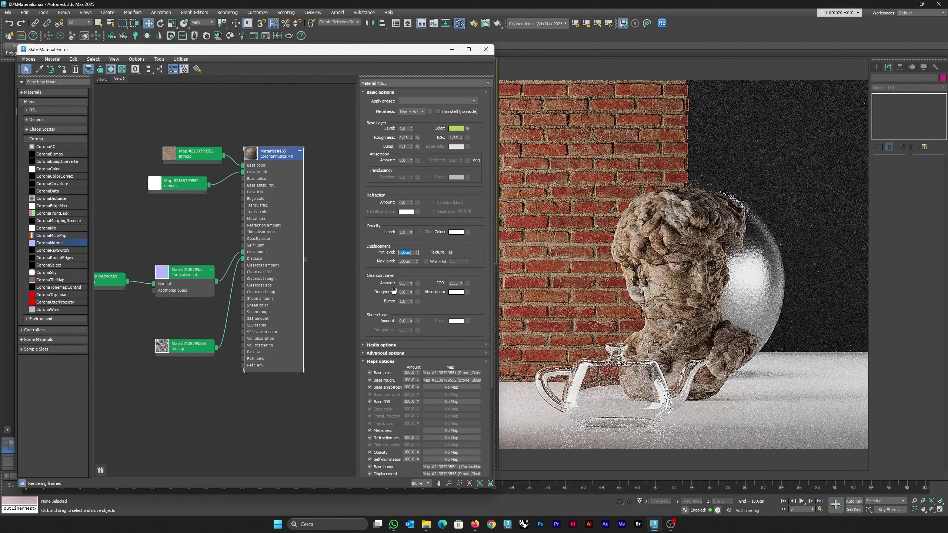
# Set the stone material's displacement maximum level to 0,5 cm and its minimum level to -0,5 cm
pyautogui.click(408, 261)
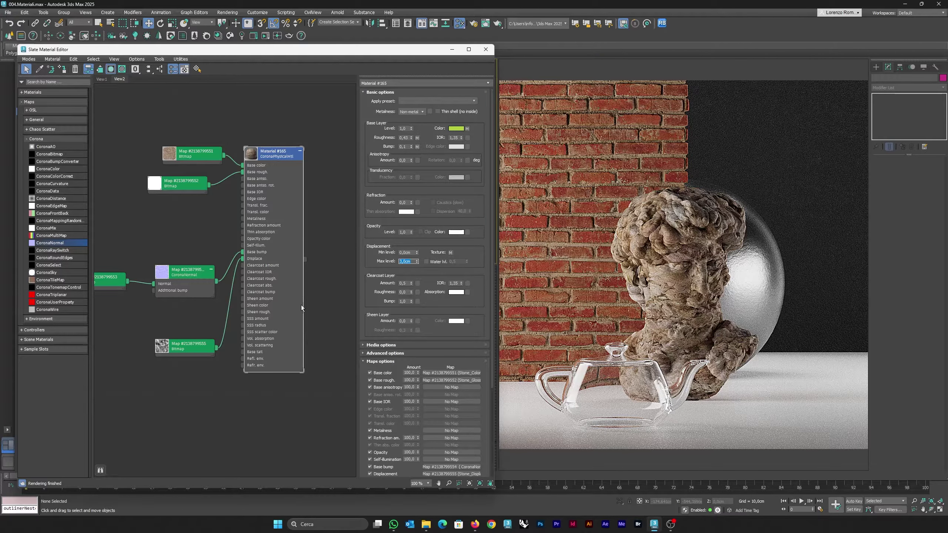
pyautogui.write('0,5')
pyautogui.press('Return')
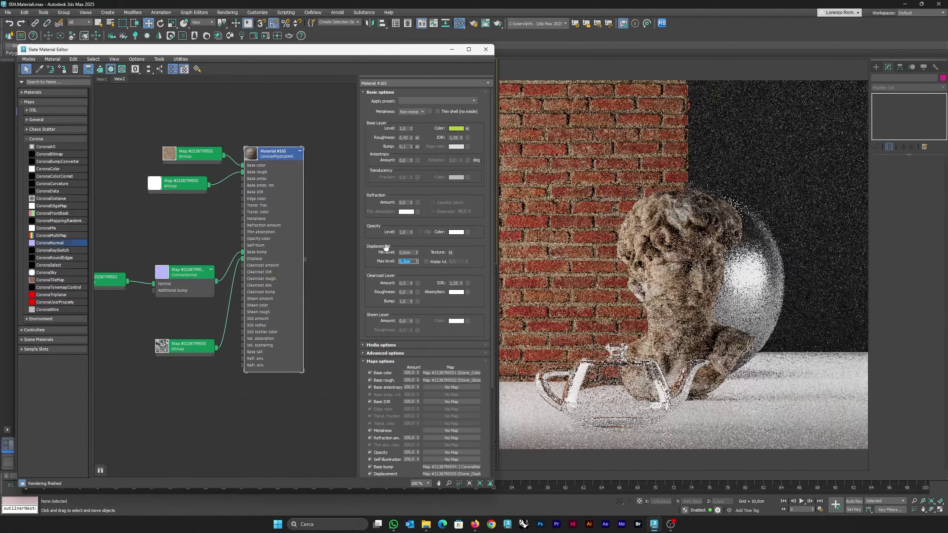
pyautogui.click(408, 253)
pyautogui.write('-0,5')
pyautogui.press('Return')
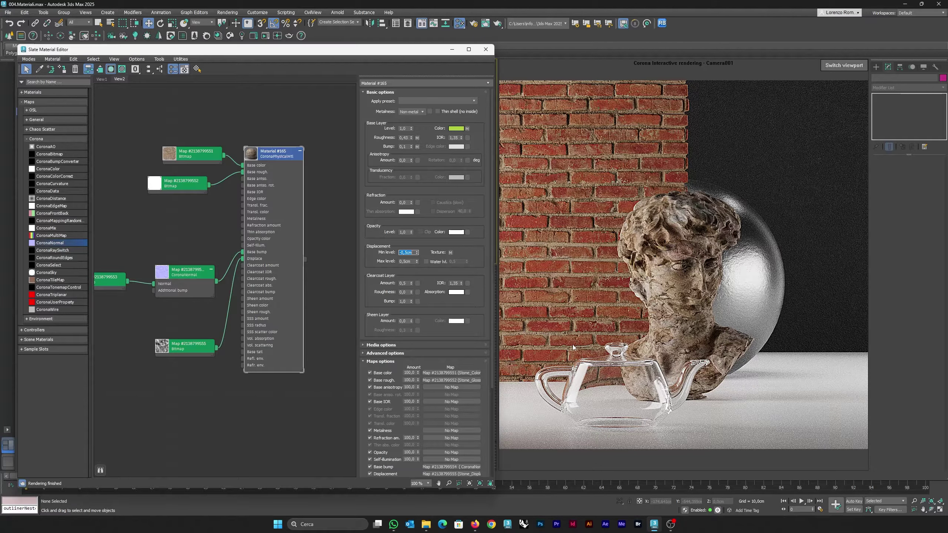
# Select the David bust and add a new Corona physical material in an empty area of the node view
pyautogui.click(631, 337)
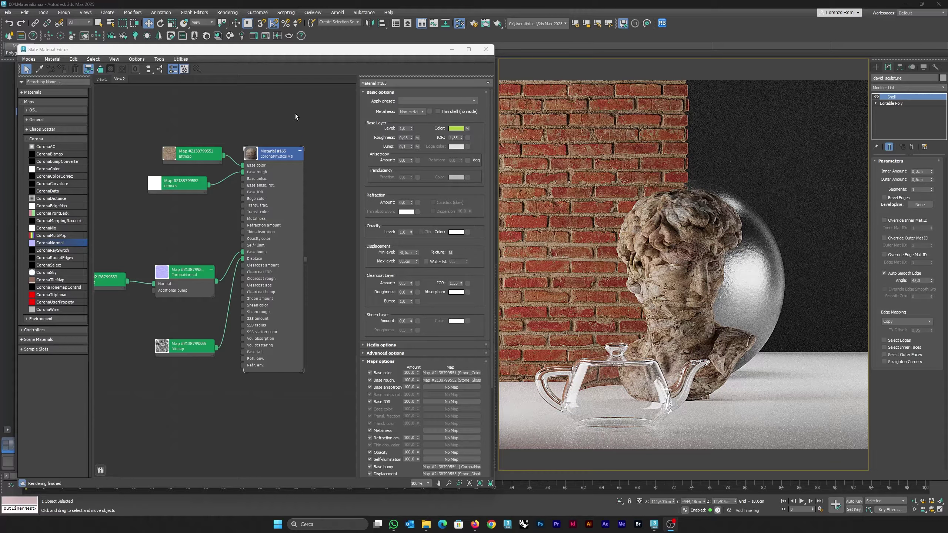
pyautogui.moveTo(295, 114); pyautogui.dragTo(249, 408, button='middle')
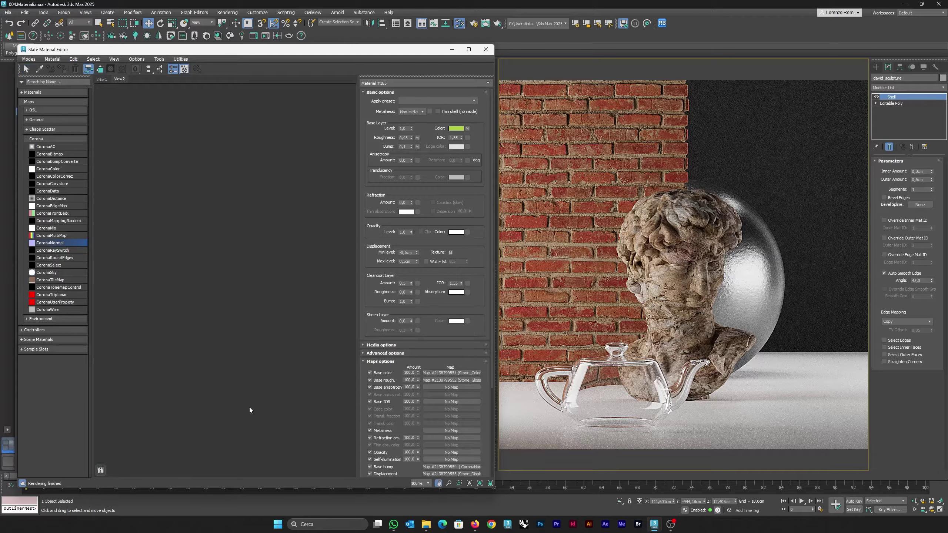
pyautogui.rightClick(171, 156)
pyautogui.moveTo(186, 158)
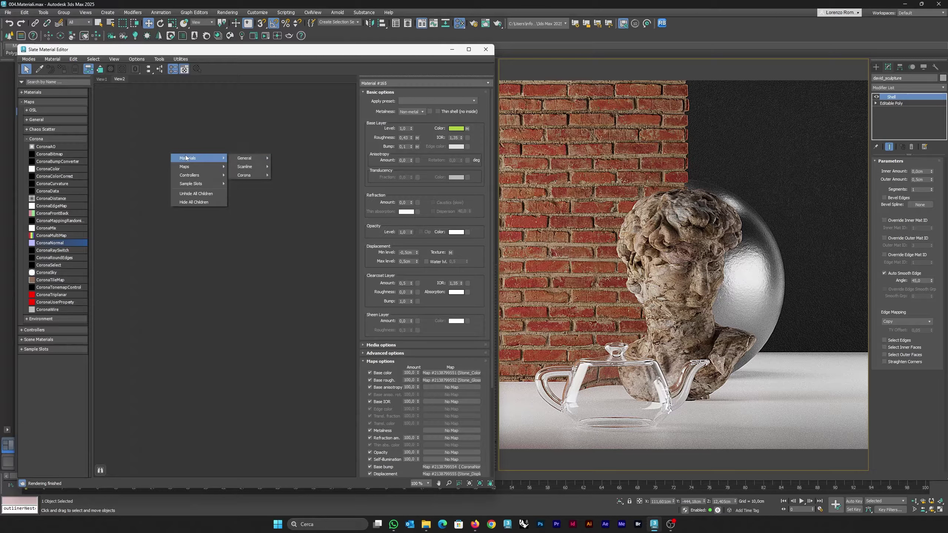
pyautogui.moveTo(244, 176)
pyautogui.click(295, 174)
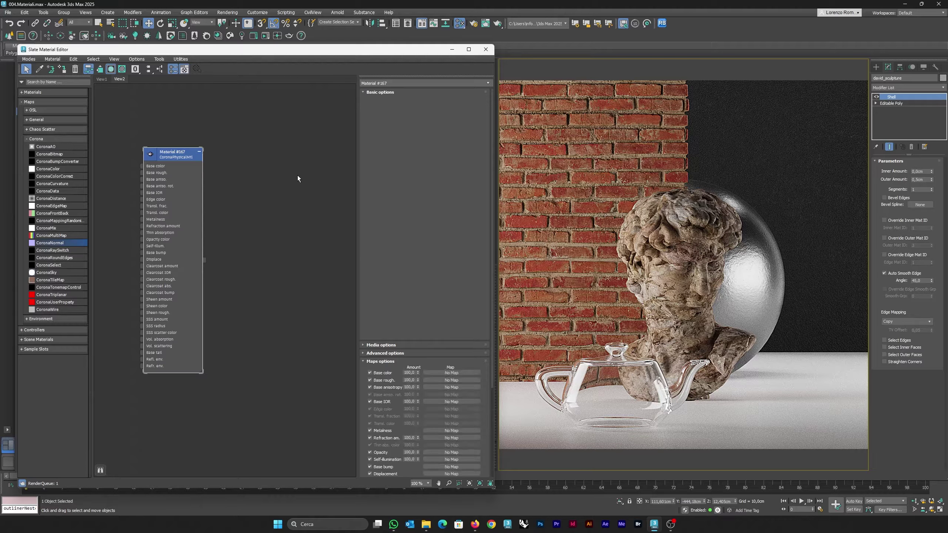
pyautogui.moveTo(180, 156); pyautogui.dragTo(239, 178)
# Assign the new physical material to the David bust in the Top viewport and apply the Glass preset to it
pyautogui.moveTo(255, 51); pyautogui.dragTo(271, 203)
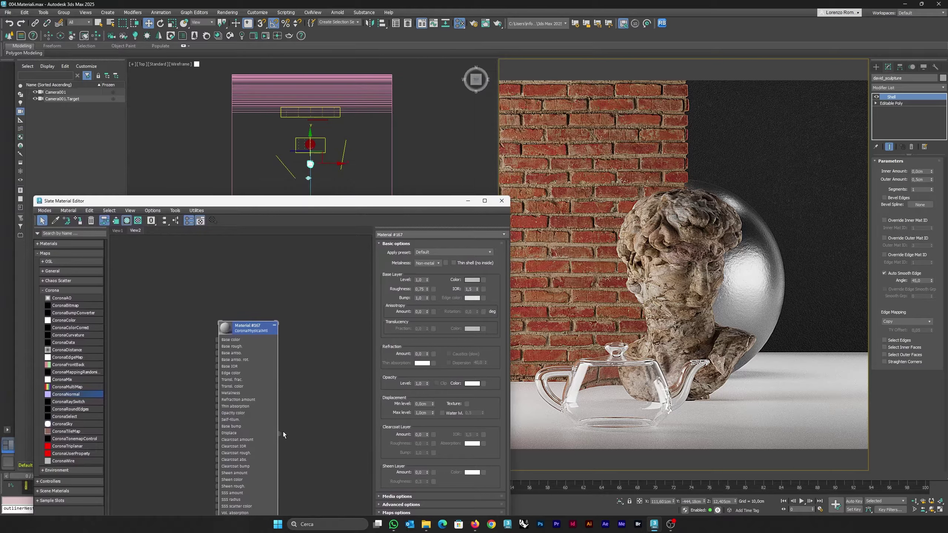
pyautogui.moveTo(281, 435)
pyautogui.mouseDown()
pyautogui.moveTo(335, 209)
pyautogui.moveTo(310, 164)
pyautogui.mouseUp()
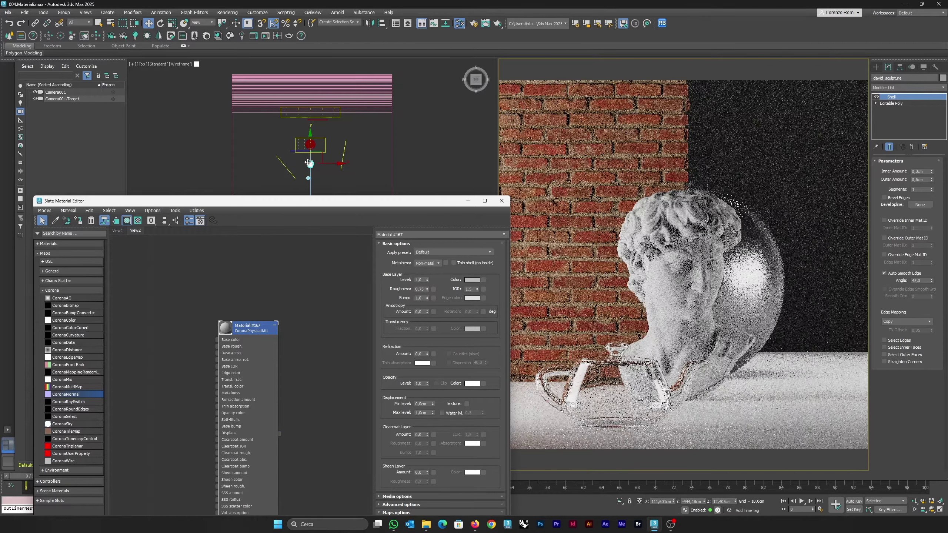
pyautogui.moveTo(329, 203)
pyautogui.mouseDown()
pyautogui.moveTo(325, 103)
pyautogui.moveTo(309, 46)
pyautogui.mouseUp()
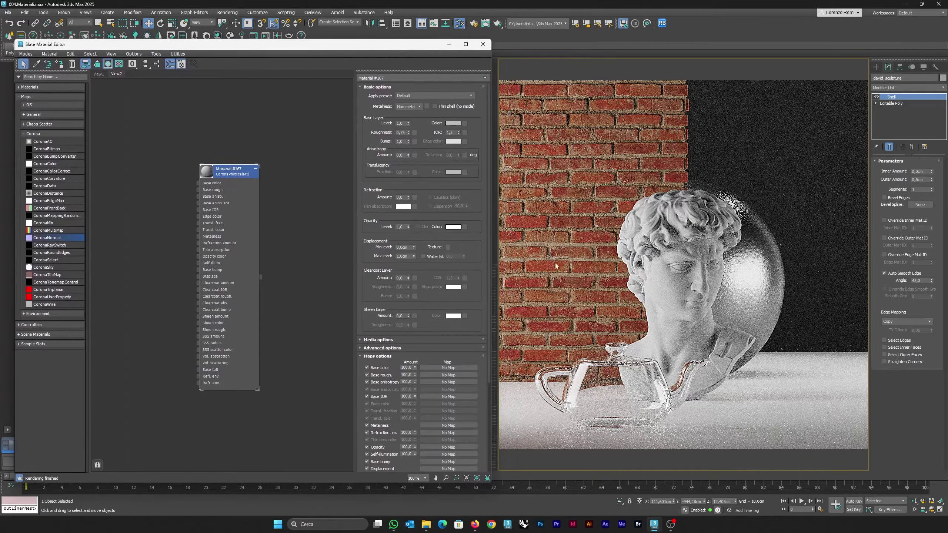
pyautogui.click(411, 95)
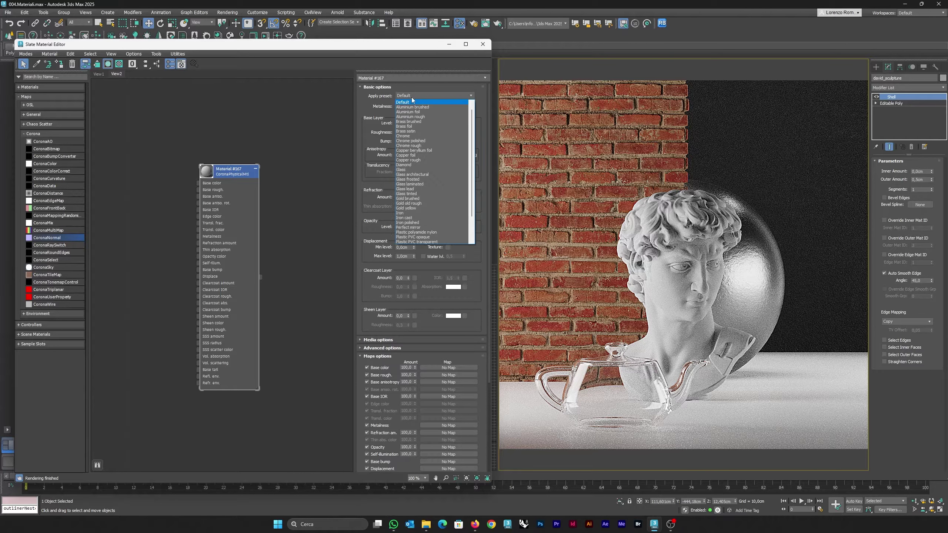
pyautogui.click(414, 170)
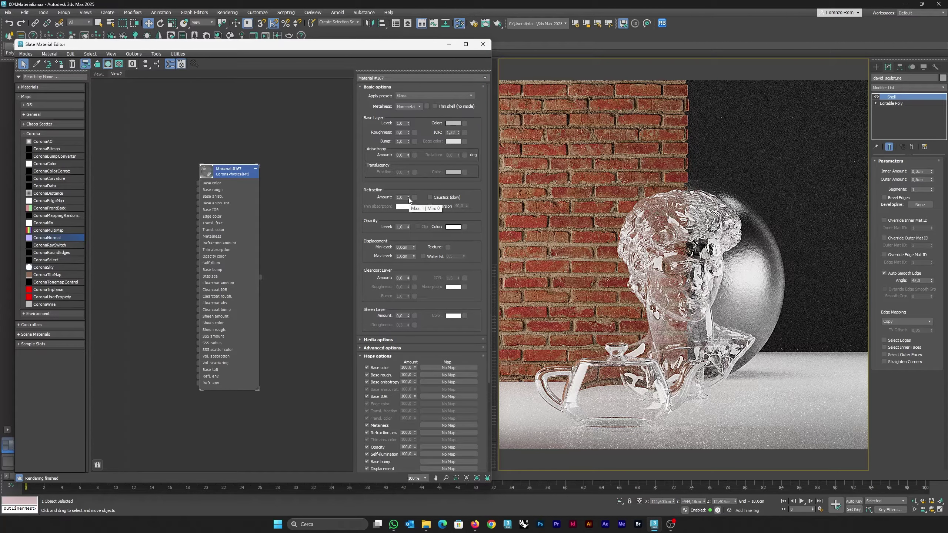
# Try a lower refraction amount and a base roughness of about 0,31 on the glass, returning them to 1,0 and 0,0
pyautogui.moveTo(409, 197); pyautogui.dragTo(411, 220)
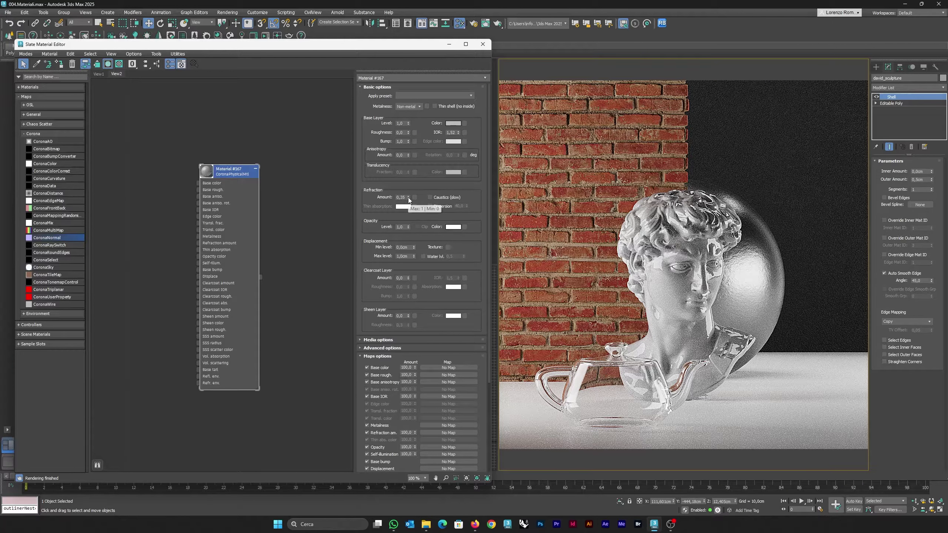
pyautogui.moveTo(409, 197); pyautogui.dragTo(411, 171)
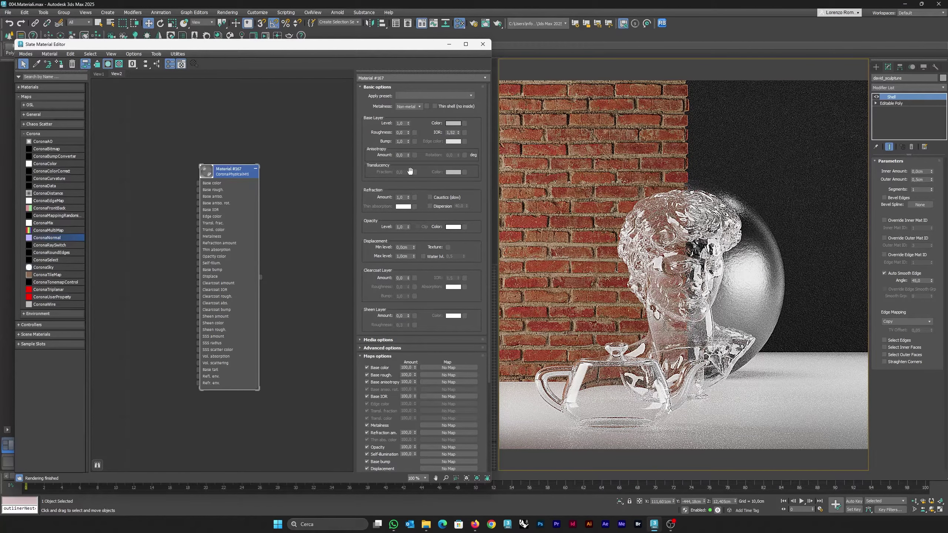
pyautogui.moveTo(409, 132); pyautogui.dragTo(414, 119)
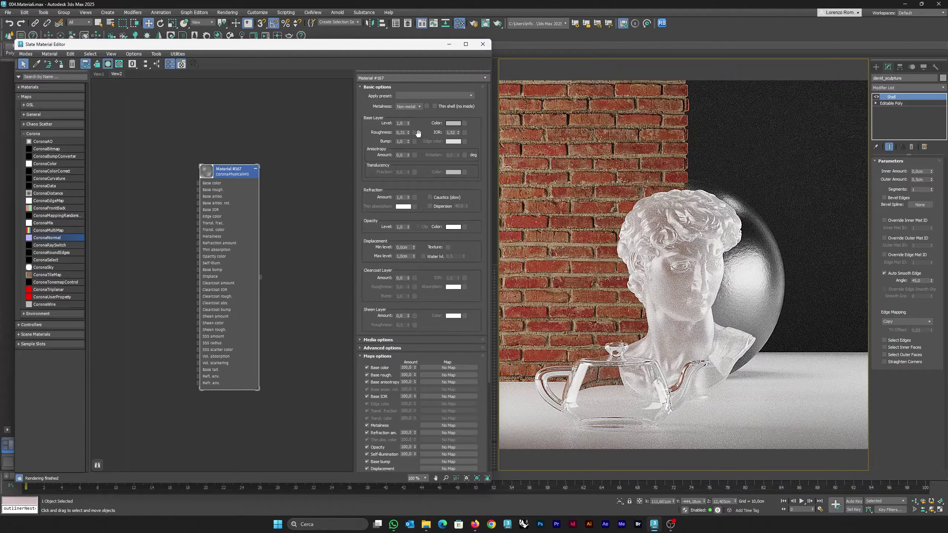
pyautogui.moveTo(408, 132); pyautogui.dragTo(414, 157)
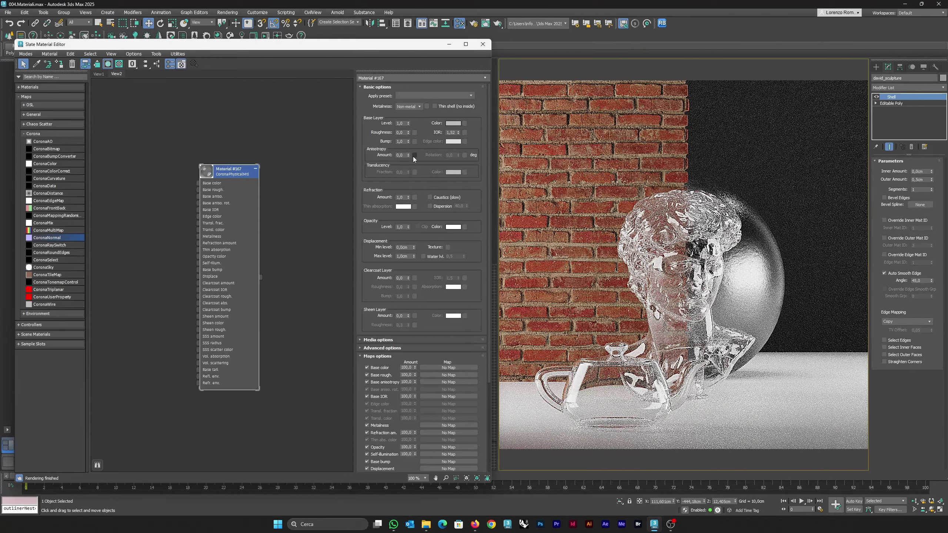
# Try a dark red base color (BA0000) on the glass material
pyautogui.click(453, 123)
pyautogui.click(268, 177)
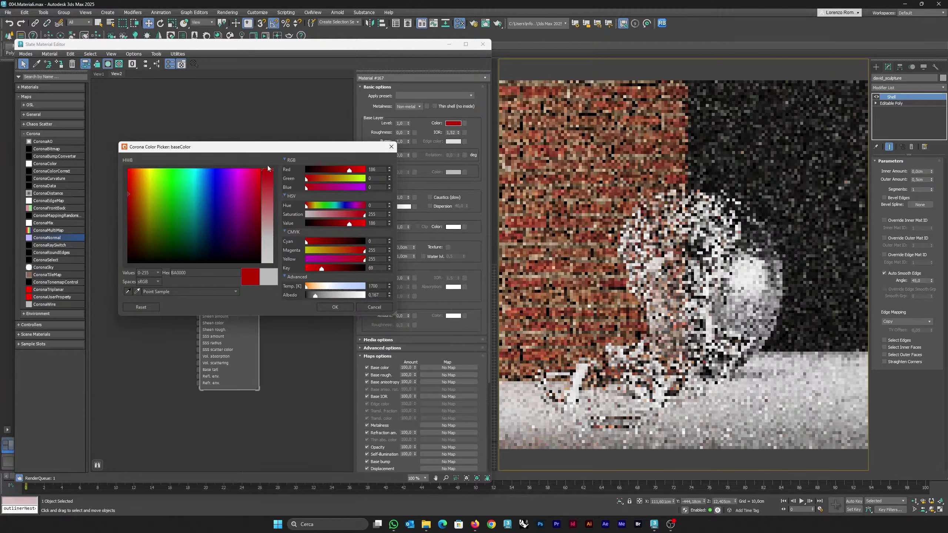
pyautogui.click(329, 309)
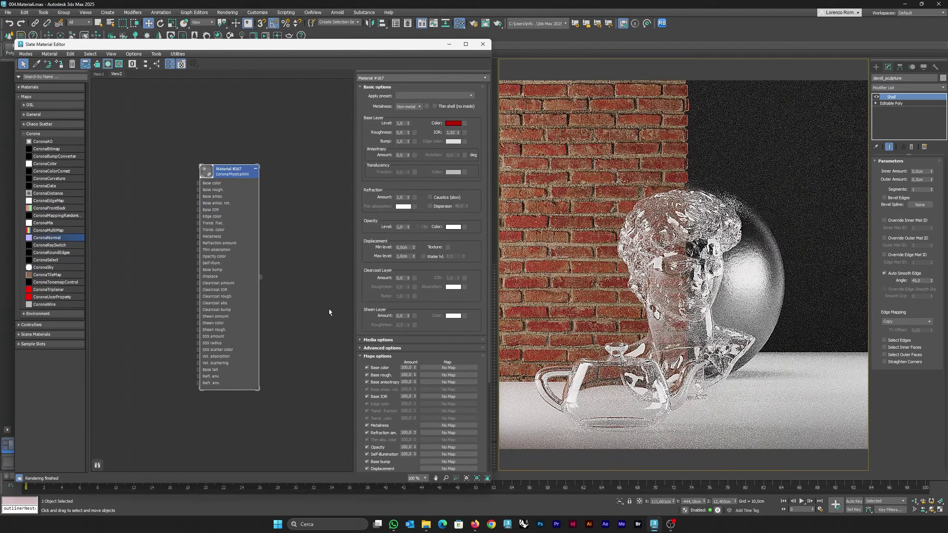
# Set the glass material's base color to black (000000)
pyautogui.click(453, 123)
pyautogui.moveTo(350, 220); pyautogui.dragTo(305, 223)
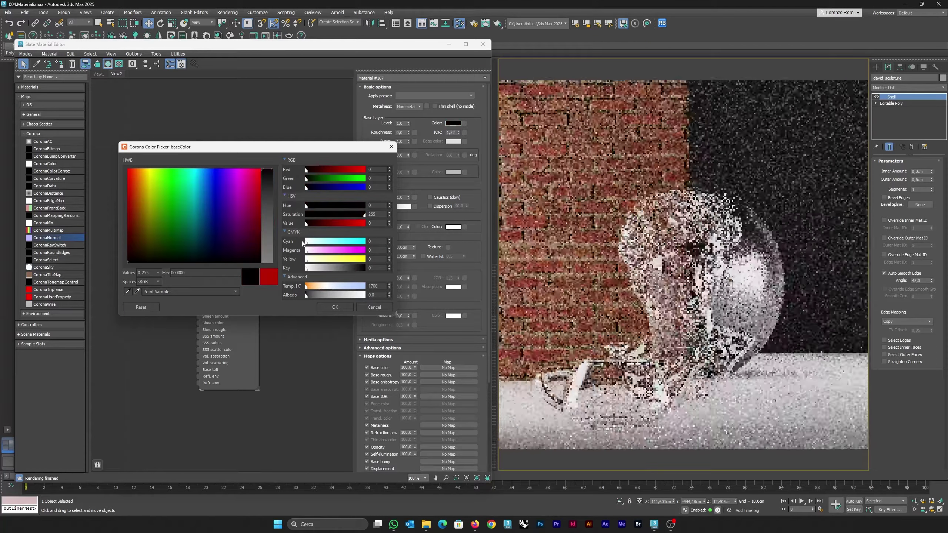
pyautogui.click(335, 307)
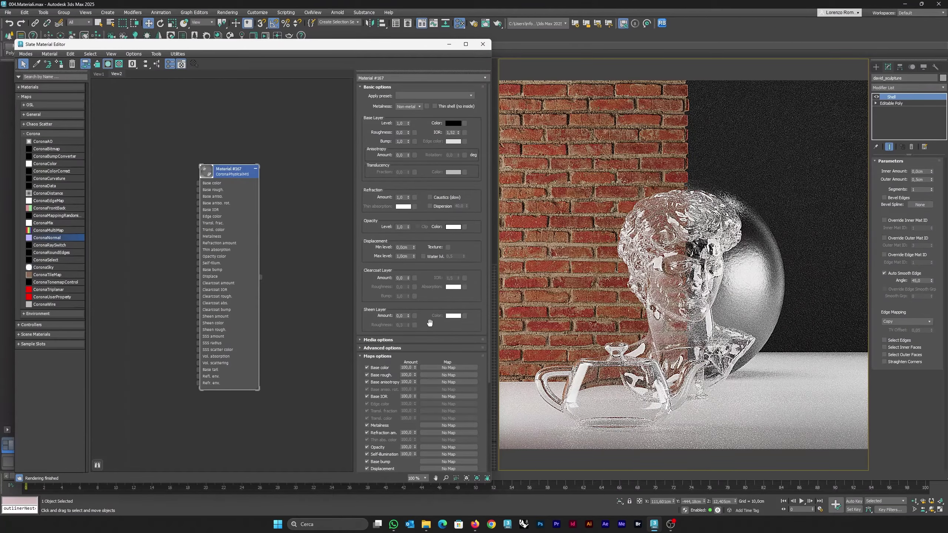
# Try a dark red volumetric absorption color (BA0000) with an absorption distance of 0,5 cm in the glass material's media options
pyautogui.click(394, 343)
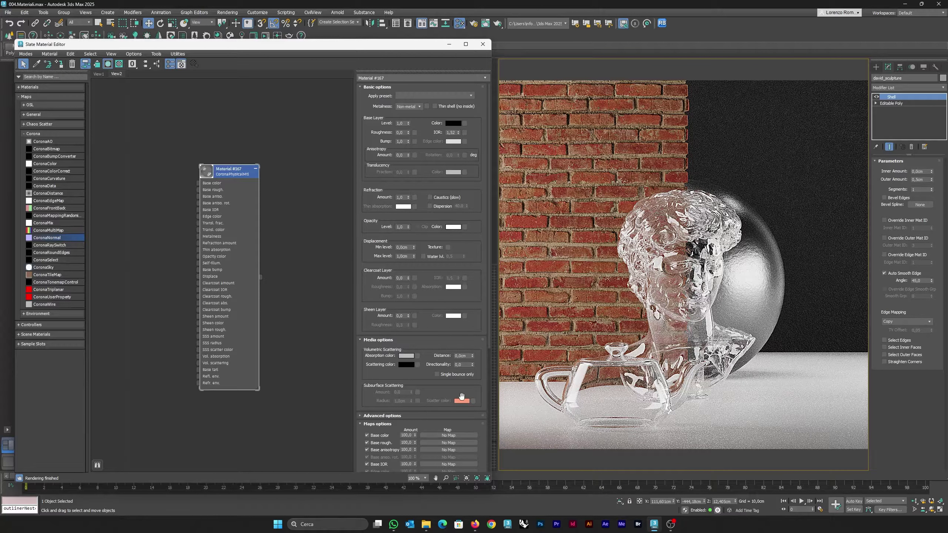
pyautogui.click(406, 356)
pyautogui.moveTo(268, 200); pyautogui.dragTo(271, 172)
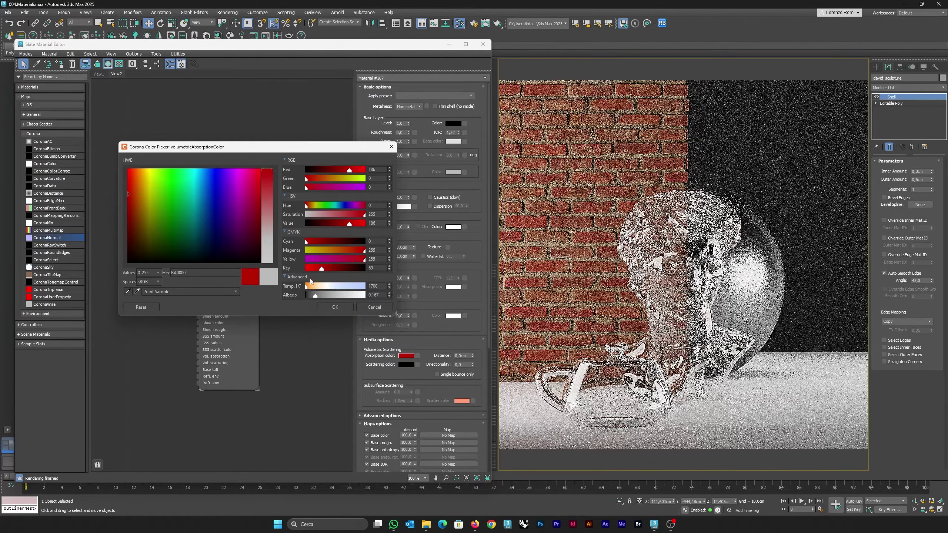
pyautogui.click(329, 305)
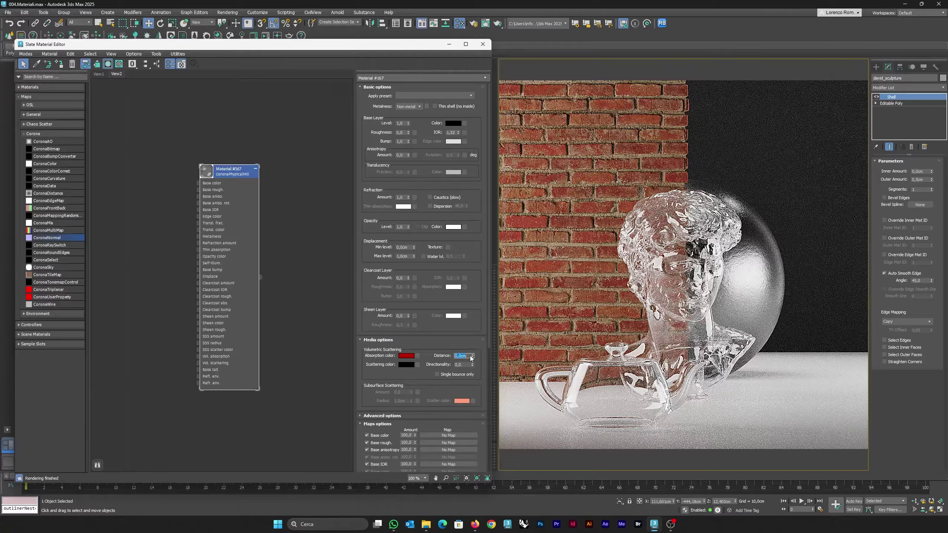
pyautogui.write('0,5')
pyautogui.press('Return')
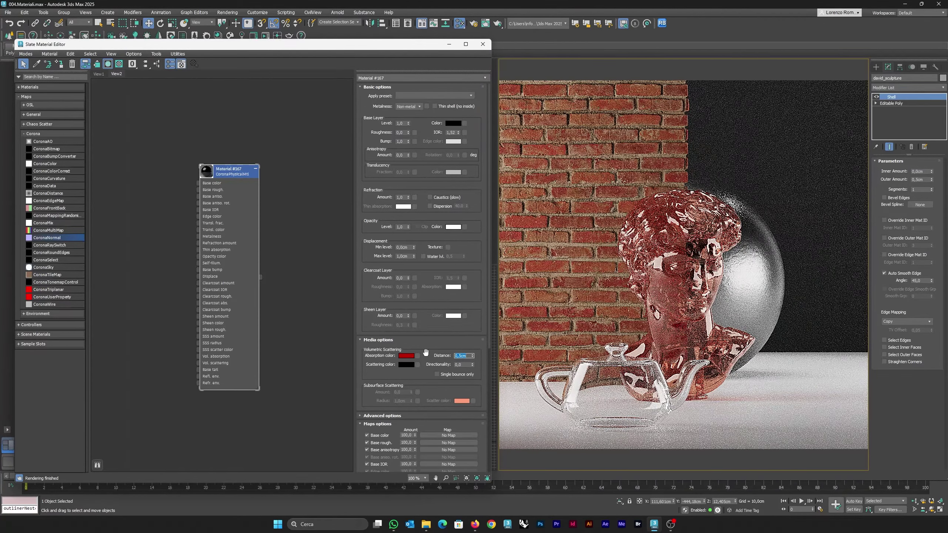
# Try larger absorption distances up to about 1 cm for the glass, and settle on about 0,237 cm
pyautogui.click(473, 353)
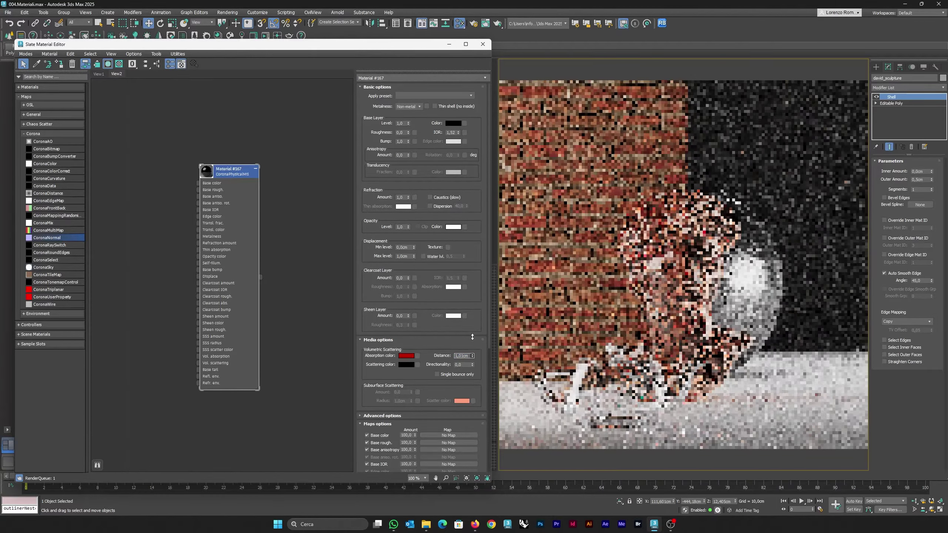
pyautogui.moveTo(472, 354); pyautogui.dragTo(472, 327)
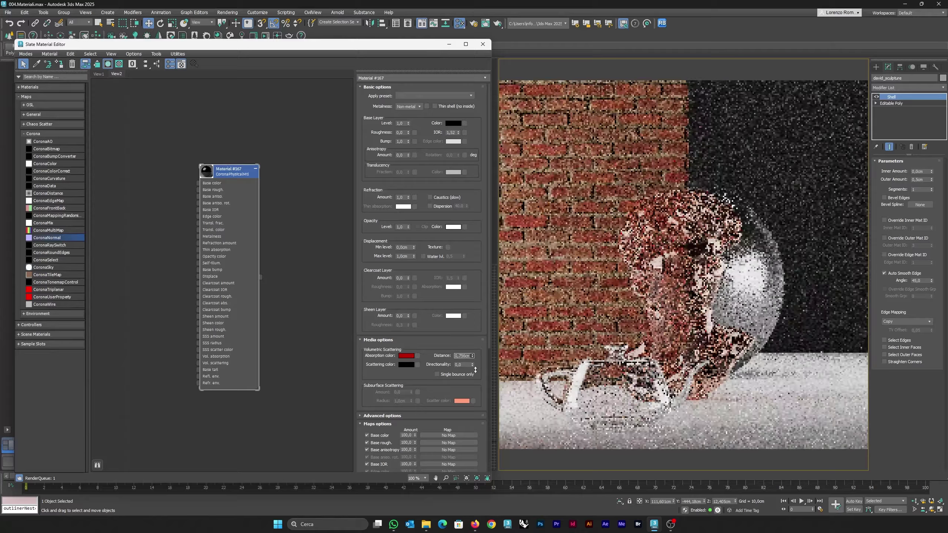
pyautogui.moveTo(472, 355); pyautogui.dragTo(476, 387)
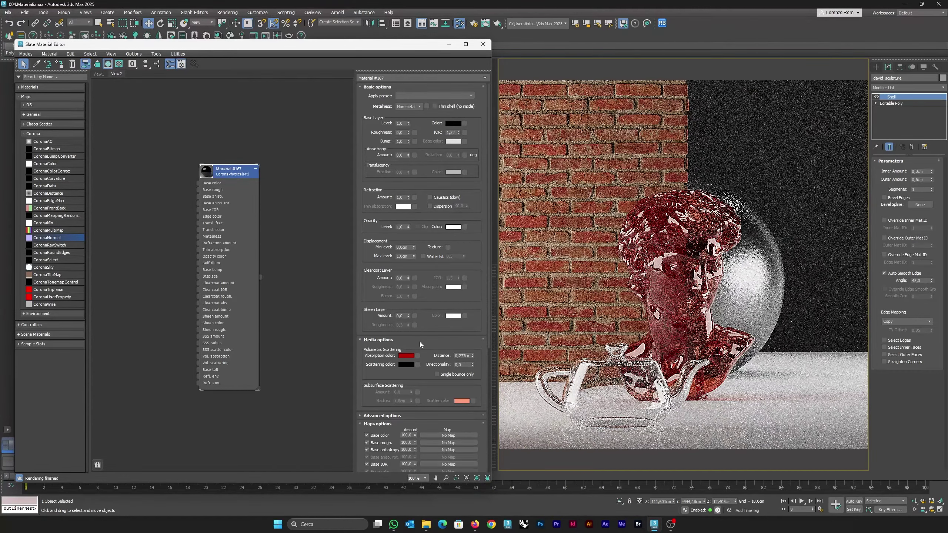
# Change the glass material's volumetric absorption color to blue (0079BA)
pyautogui.click(407, 355)
pyautogui.click(331, 237)
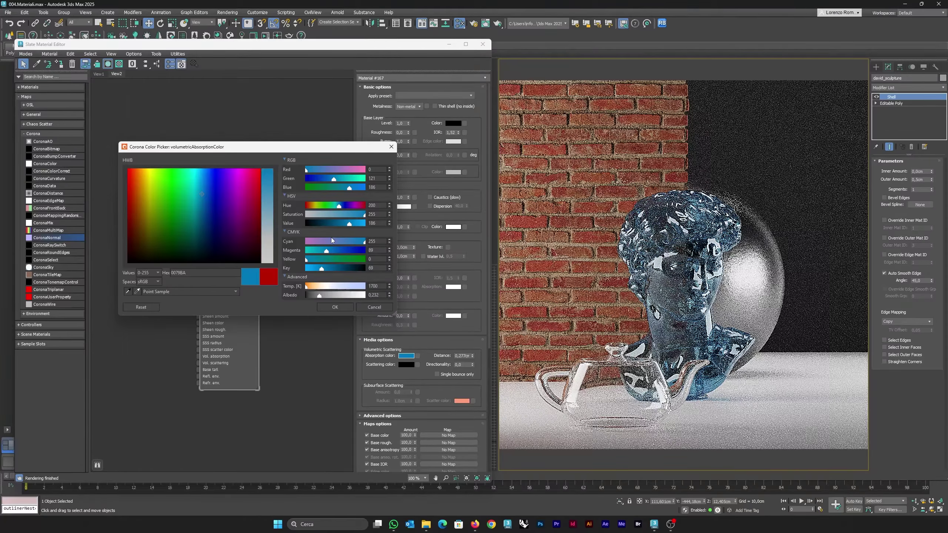
pyautogui.click(339, 307)
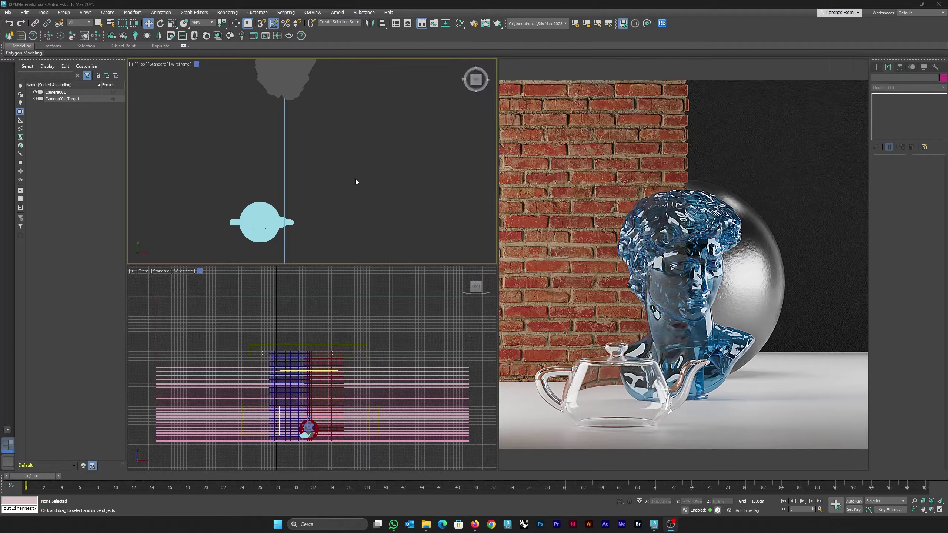
# Unhide all the hidden scene objects and select the plane standing in front of the bust
pyautogui.rightClick(360, 159)
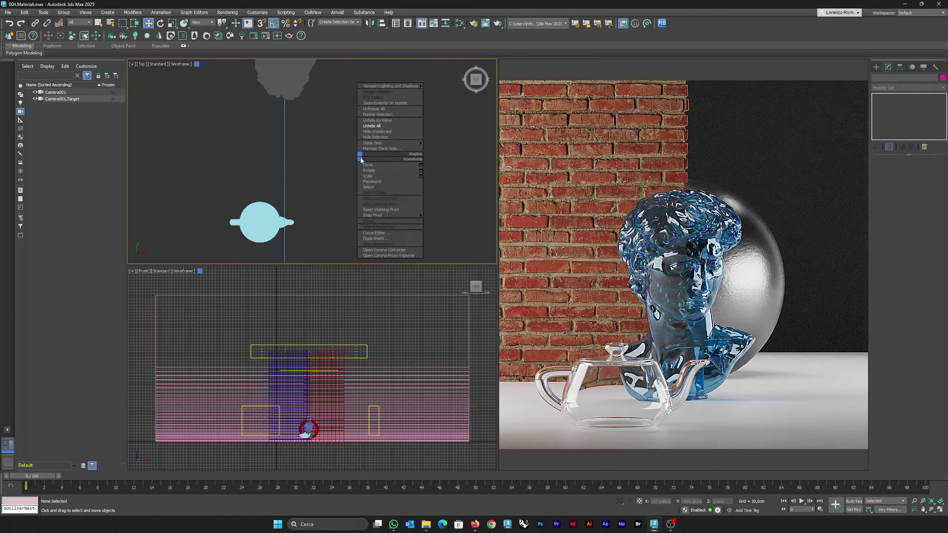
pyautogui.click(377, 126)
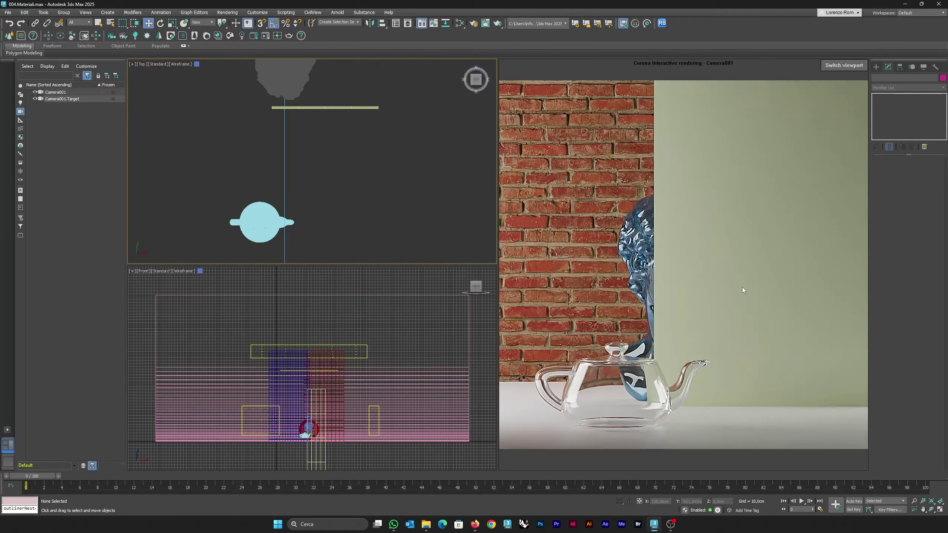
pyautogui.click(335, 108)
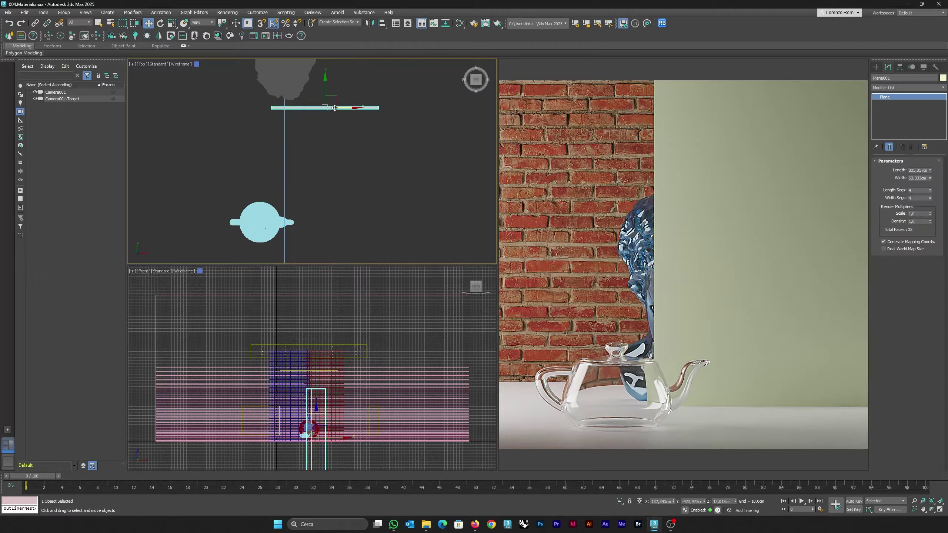
# Create a new CoronaPhysicalMtl in the Slate Material Editor and assign it to the selected plane
pyautogui.click(458, 25)
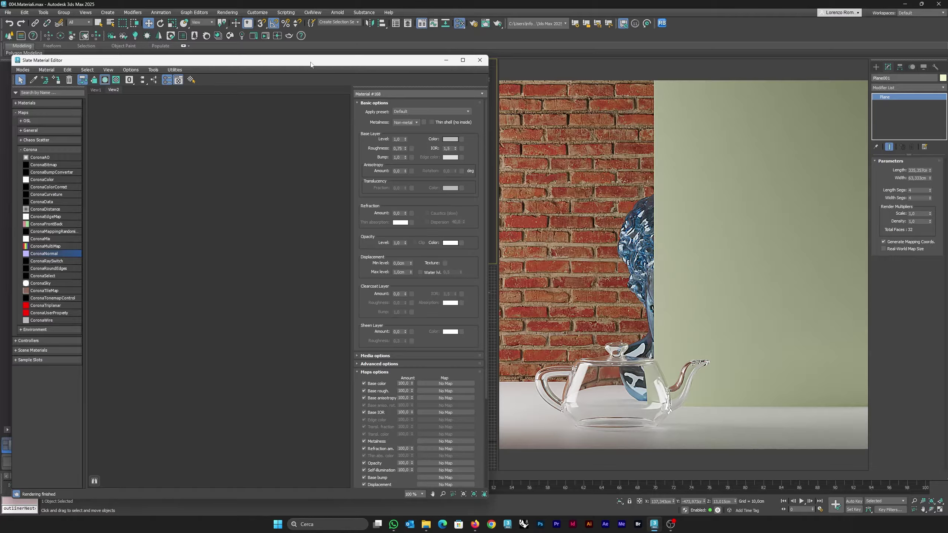
pyautogui.moveTo(312, 64); pyautogui.dragTo(335, 57)
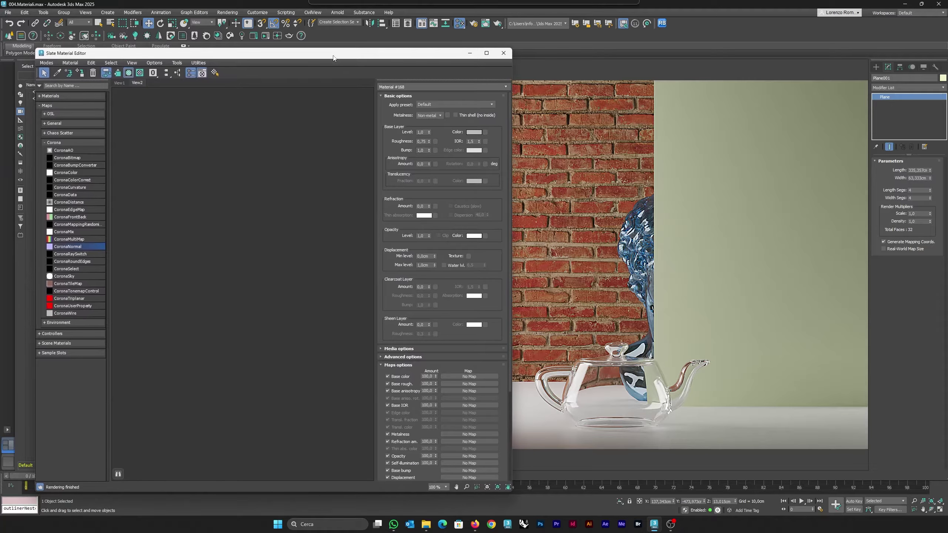
pyautogui.rightClick(191, 184)
pyautogui.moveTo(204, 188)
pyautogui.moveTo(276, 208)
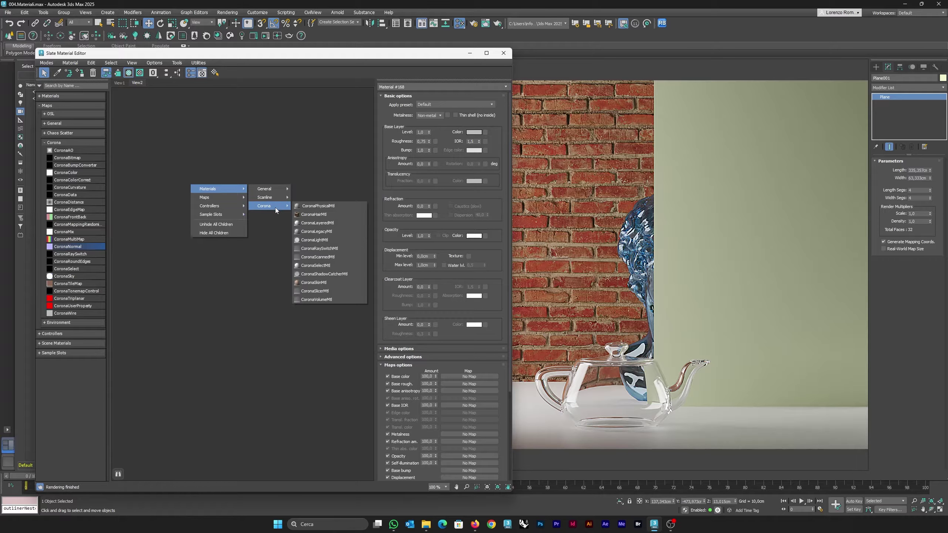
pyautogui.click(310, 206)
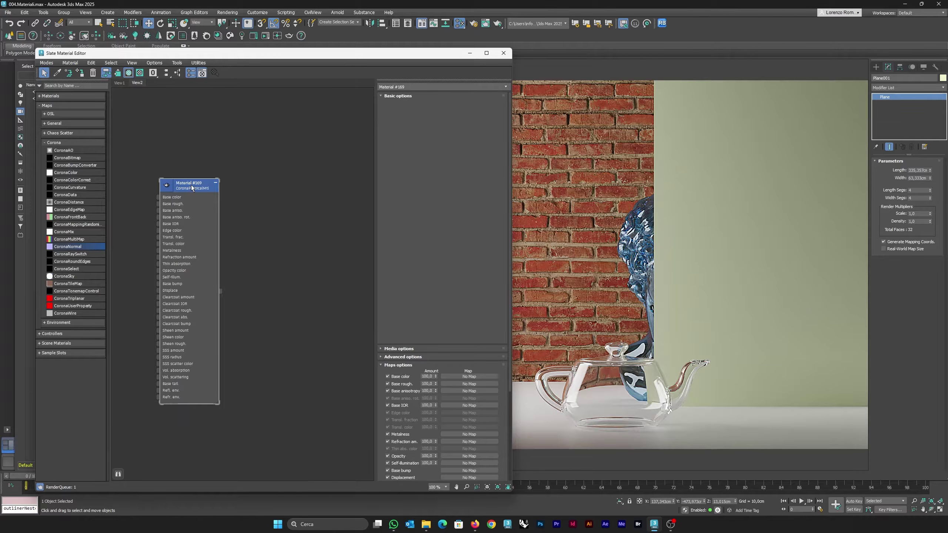
pyautogui.moveTo(191, 185); pyautogui.dragTo(232, 182)
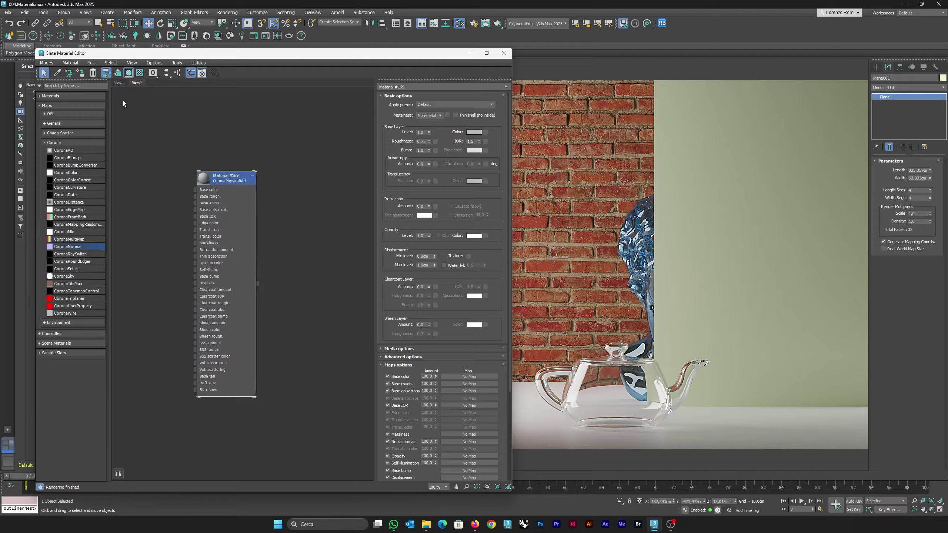
pyautogui.click(82, 74)
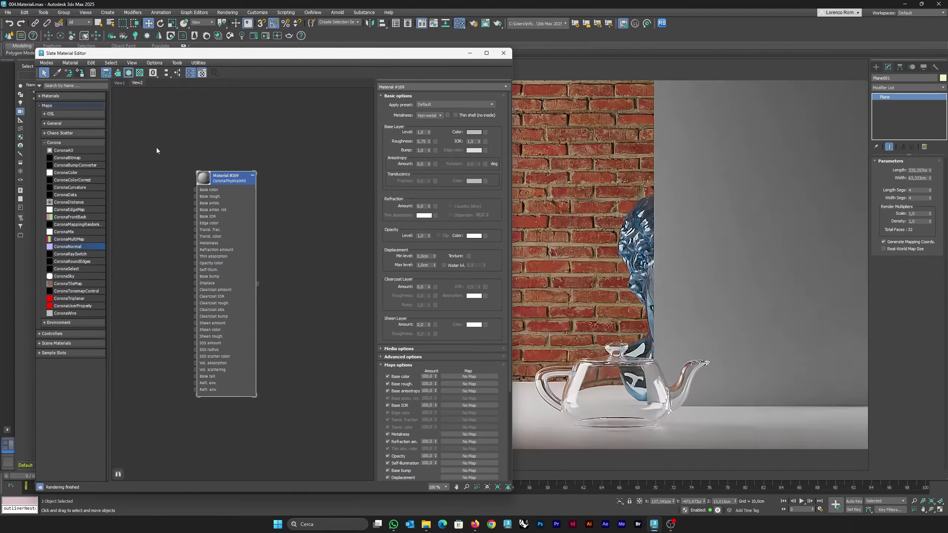
# Apply the Aluminium rough preset to the plane's material and add the MASK 1.png bitmap to the node view
pyautogui.click(431, 104)
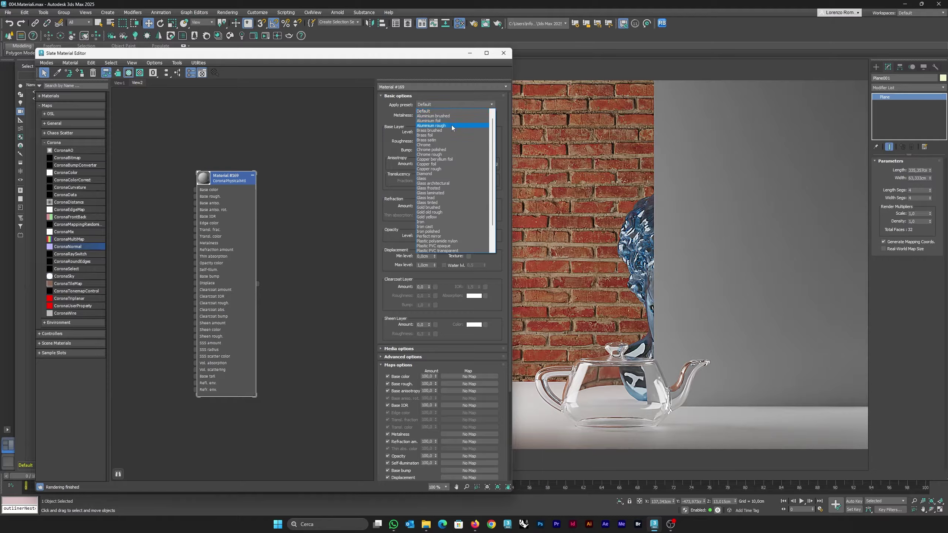
pyautogui.click(453, 128)
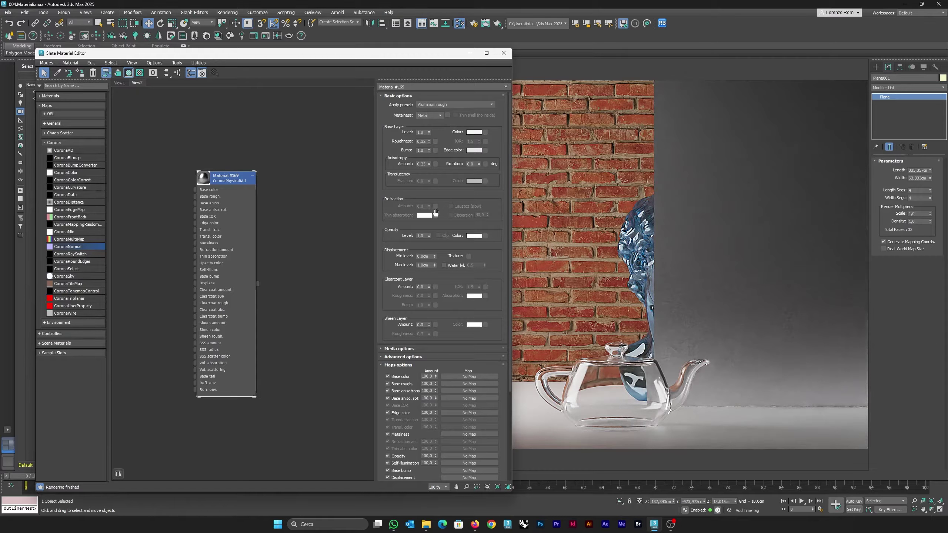
pyautogui.moveTo(280, 203); pyautogui.dragTo(309, 195, button='middle')
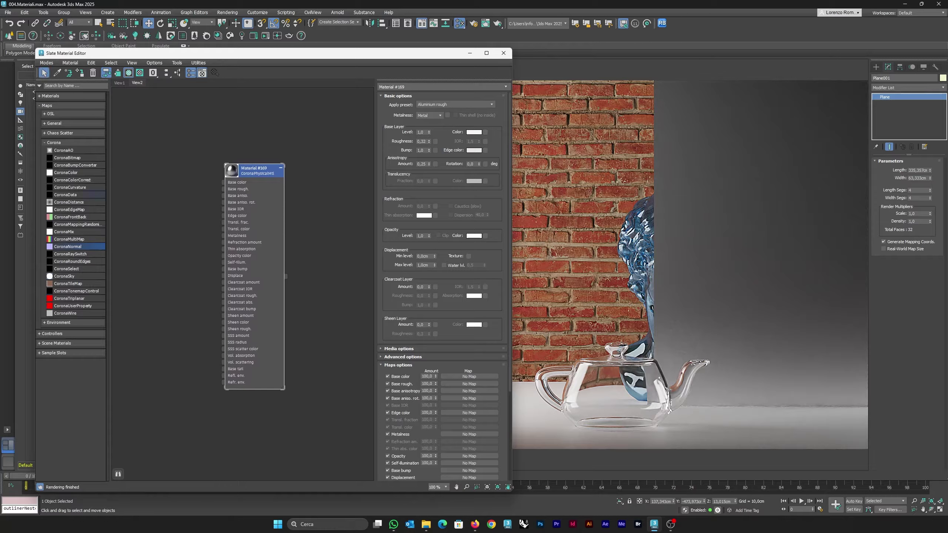
pyautogui.moveTo(147, 259); pyautogui.dragTo(162, 214)
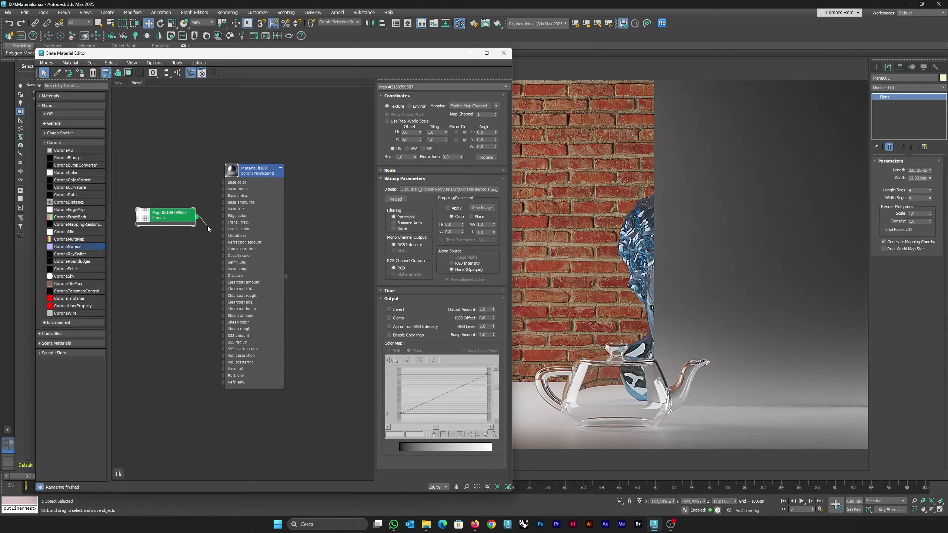
# Try the MASK 1.png bitmap in the material's Opacity color input and remove that connection again
pyautogui.moveTo(214, 256); pyautogui.dragTo(221, 255)
pyautogui.click(210, 240)
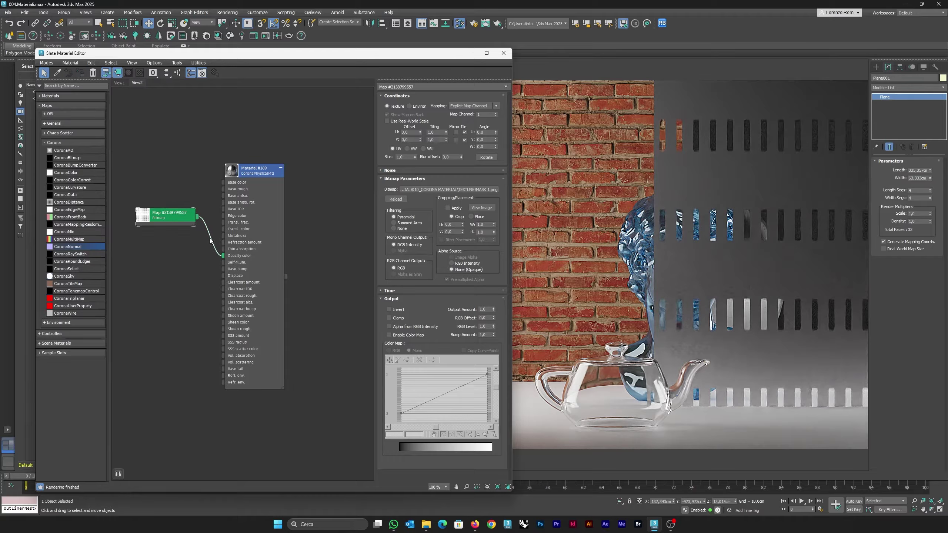
pyautogui.press('Delete')
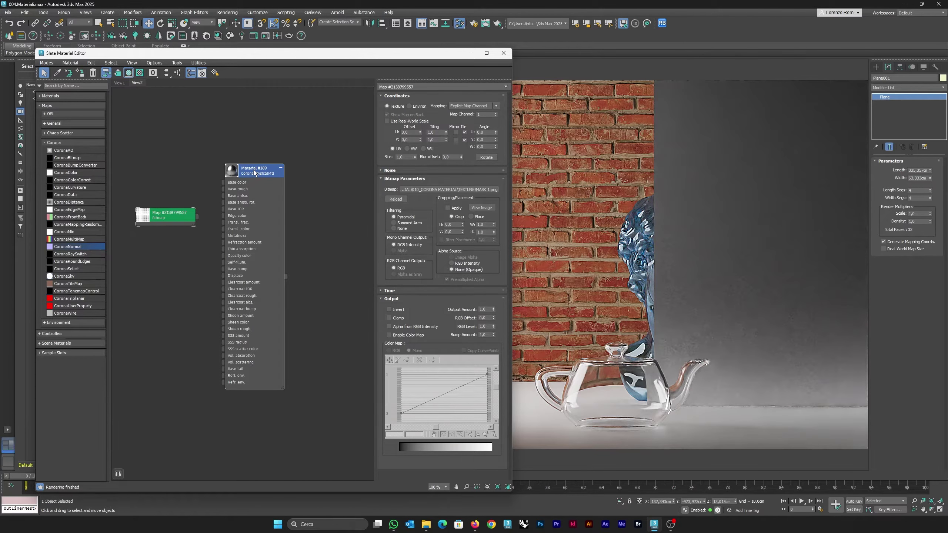
# Assign the MASK 1.png bitmap to the aluminium material's opacity color as an instance
pyautogui.doubleClick(254, 170)
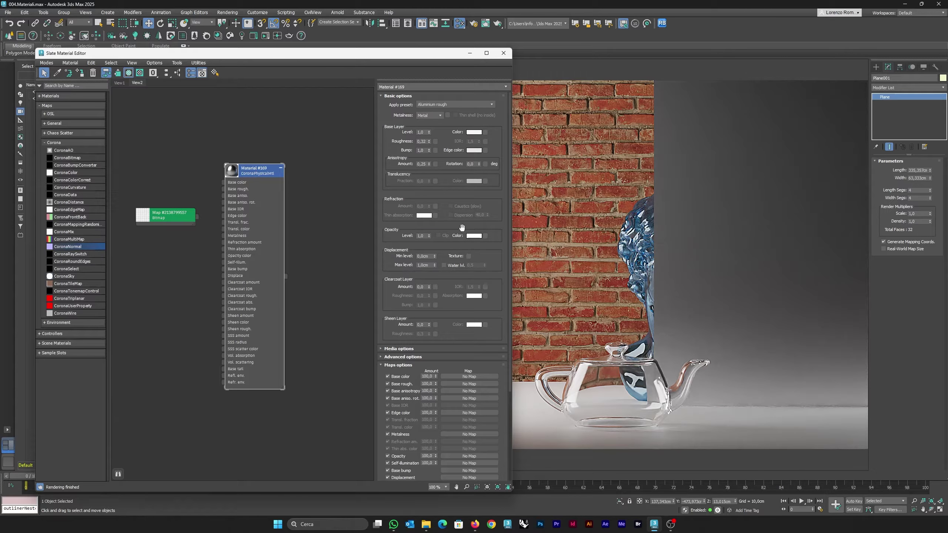
pyautogui.moveTo(198, 217); pyautogui.dragTo(484, 237)
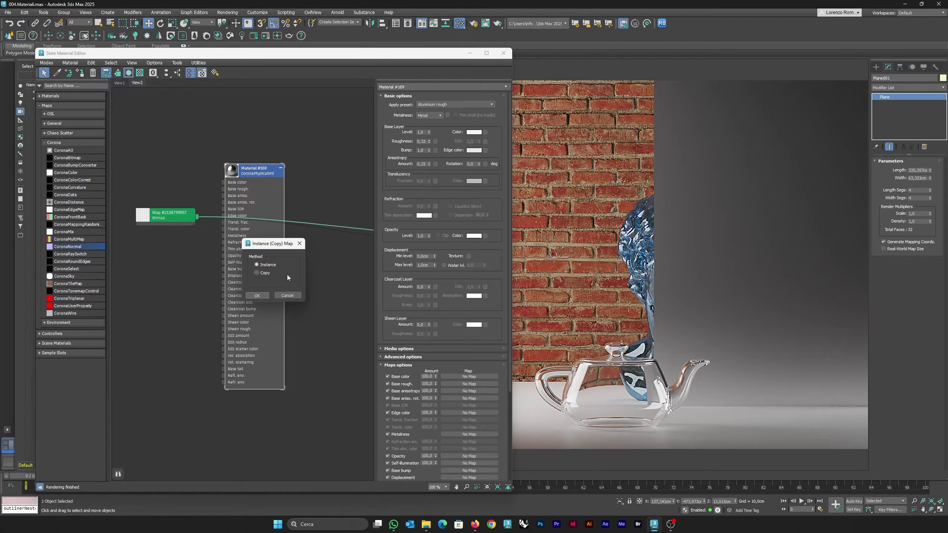
pyautogui.click(256, 294)
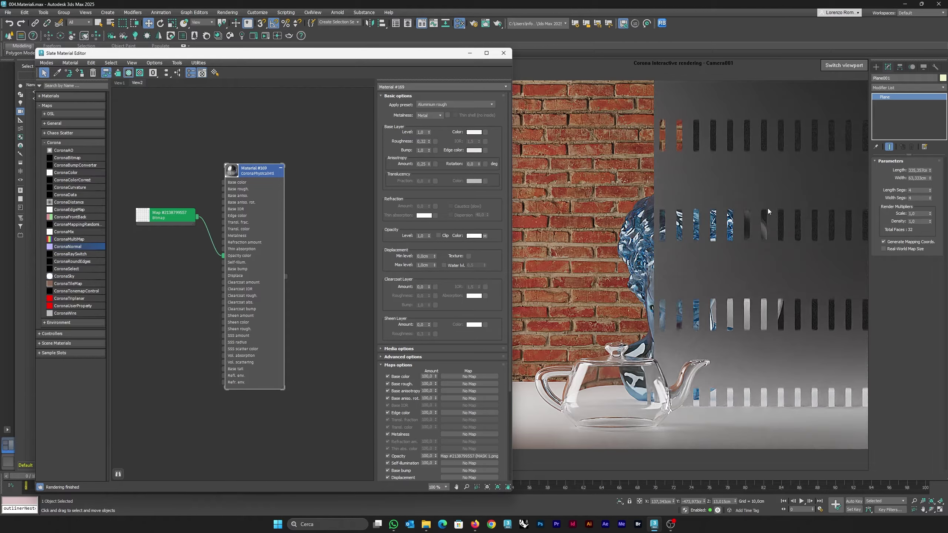
# Add a UVW Map modifier to the plane with Box mapping and Real-World Map Size enabled
pyautogui.click(894, 88)
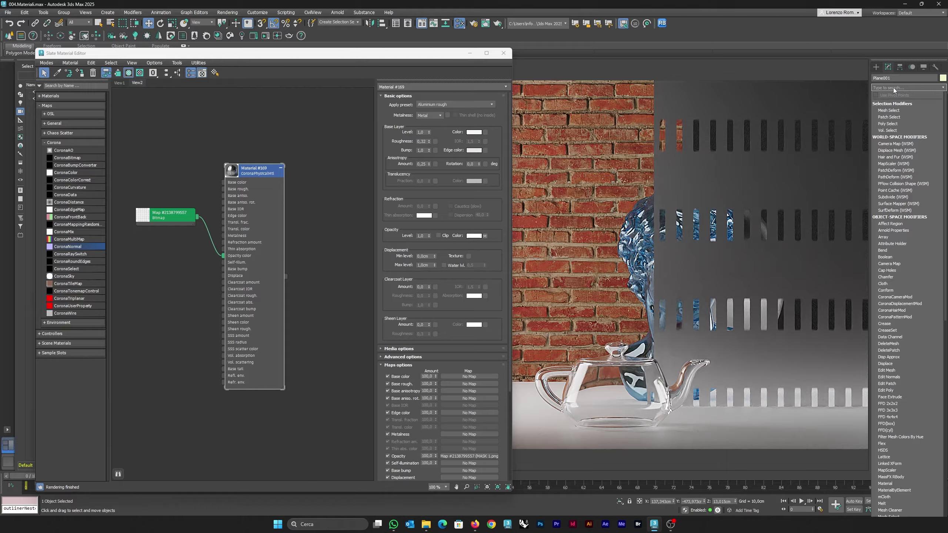
pyautogui.write('uvw')
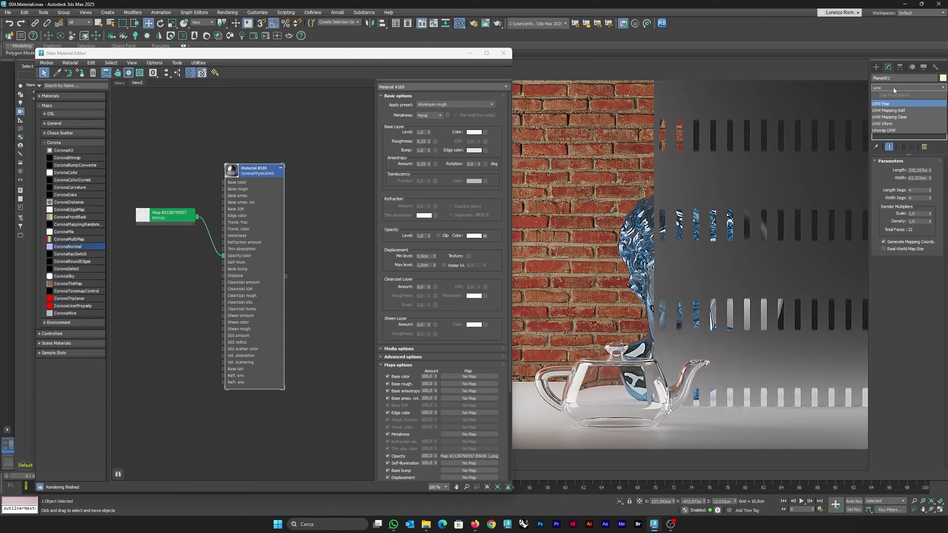
pyautogui.click(893, 103)
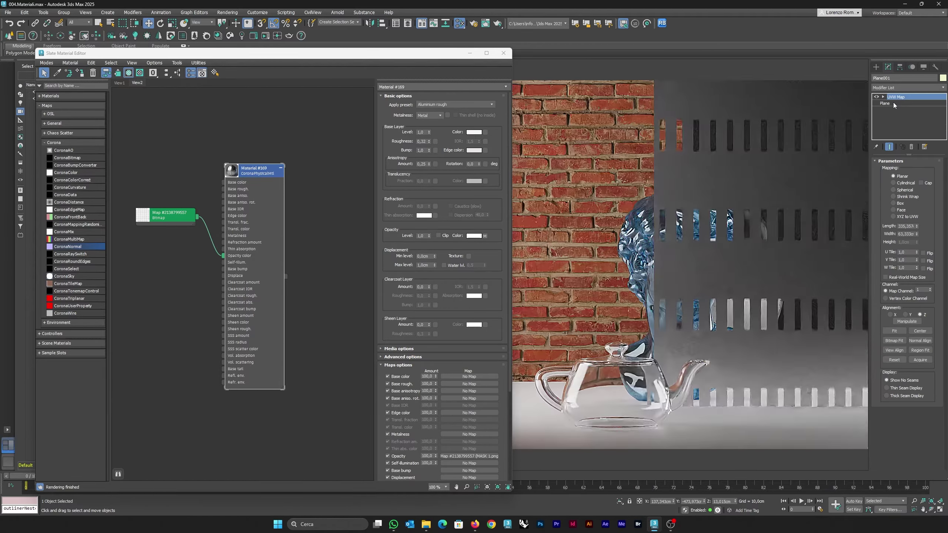
pyautogui.click(900, 204)
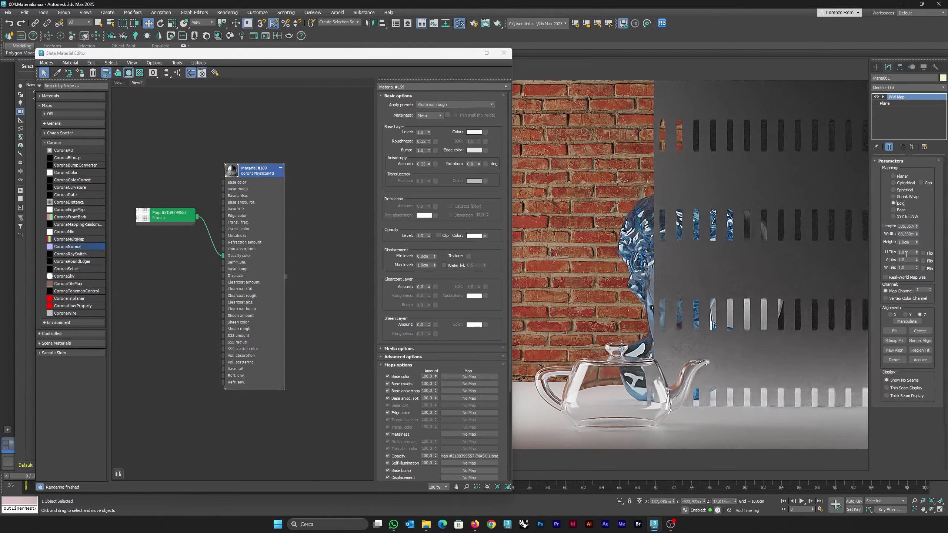
pyautogui.click(907, 279)
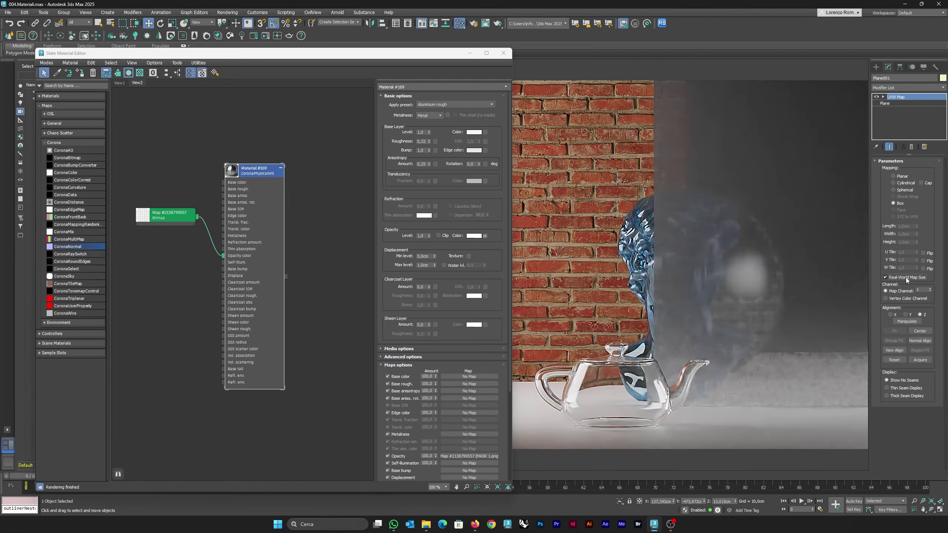
# Enable real-world scale on the MASK 1.png bitmap and set its size to 50 cm wide by 50 cm high
pyautogui.doubleClick(160, 221)
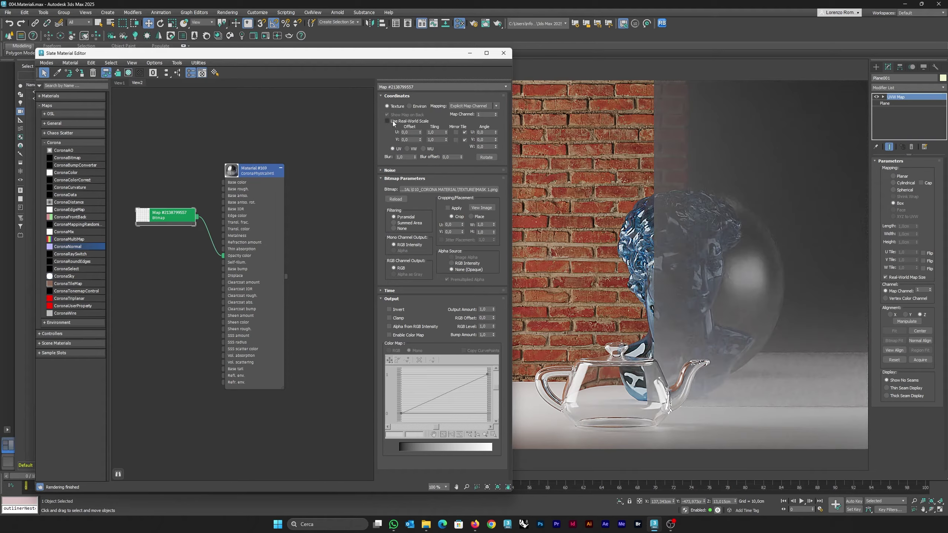
pyautogui.click(393, 121)
pyautogui.doubleClick(143, 219)
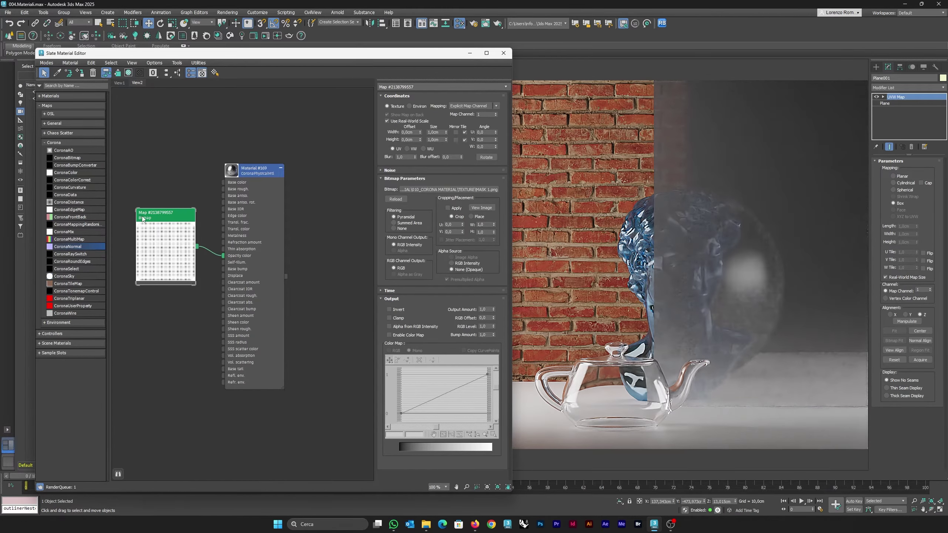
pyautogui.doubleClick(430, 132)
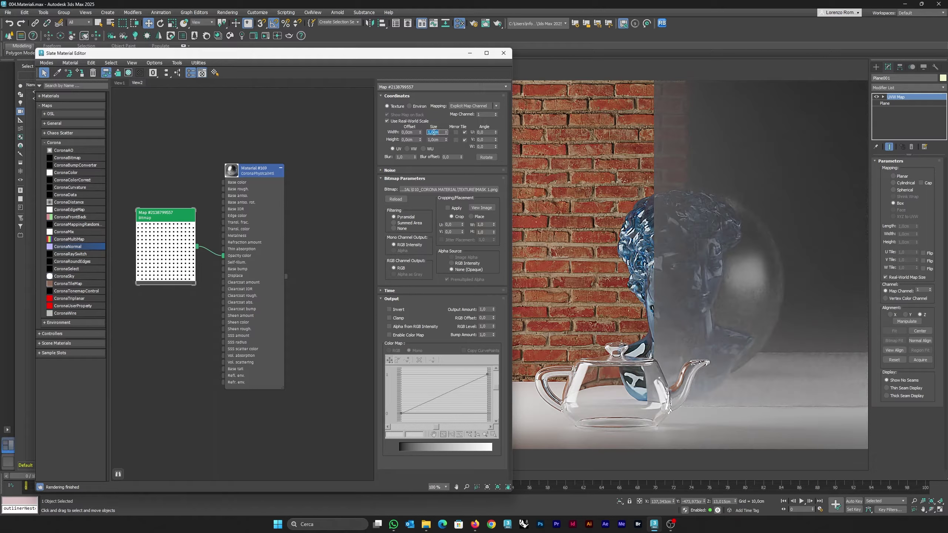
pyautogui.write('05')
pyautogui.press('Tab')
pyautogui.write('50')
pyautogui.press('Return')
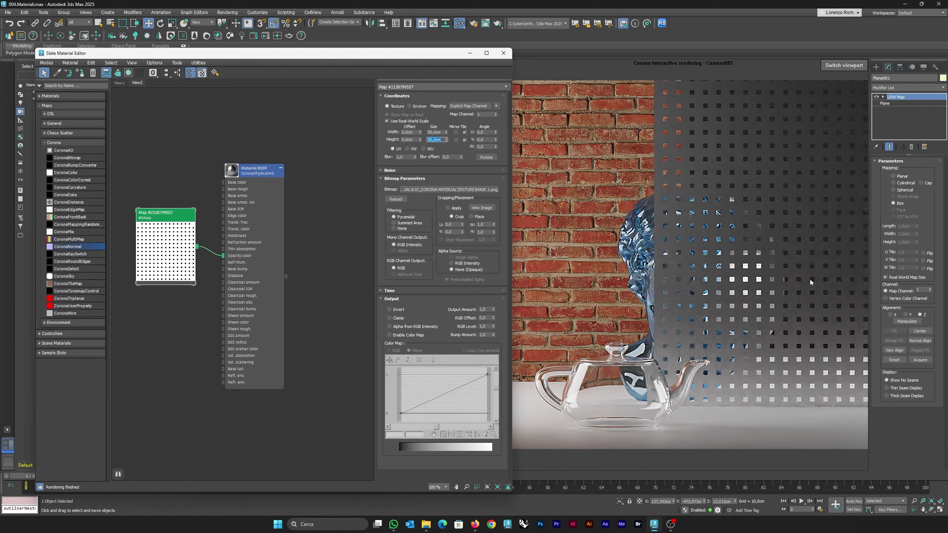
# Replace the opacity map with the MASK 2.png bitmap, using real-world scale and a size of 50 by 50 cm
pyautogui.moveTo(185, 194); pyautogui.dragTo(214, 188, button='middle')
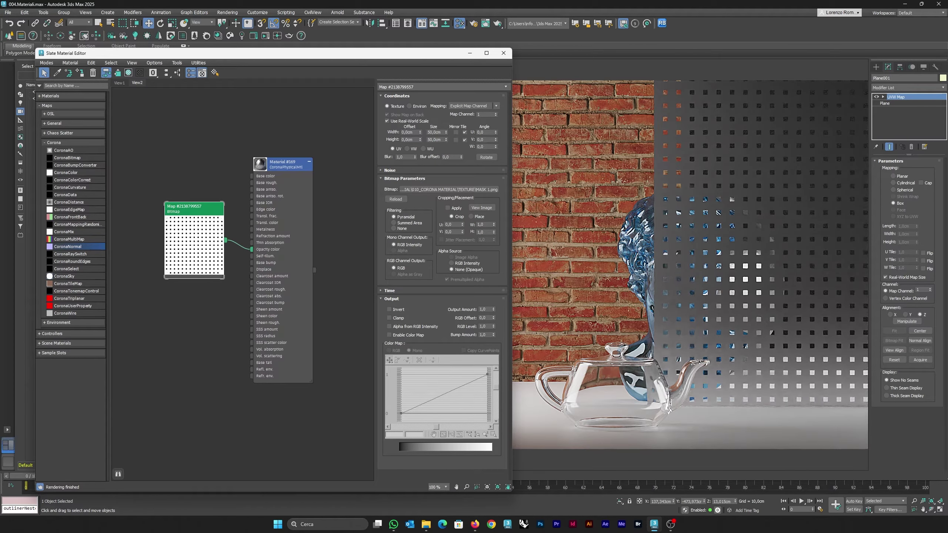
pyautogui.moveTo(207, 277); pyautogui.dragTo(252, 250)
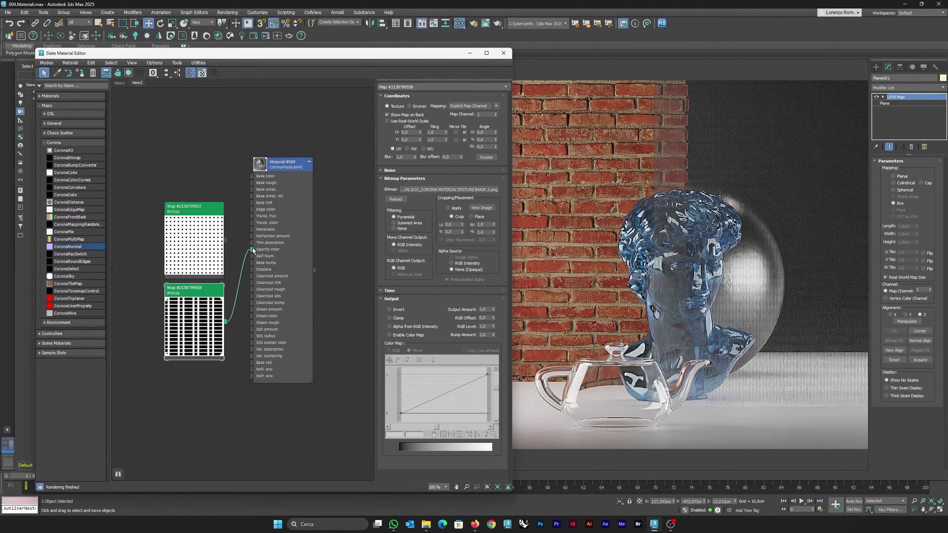
pyautogui.click(412, 121)
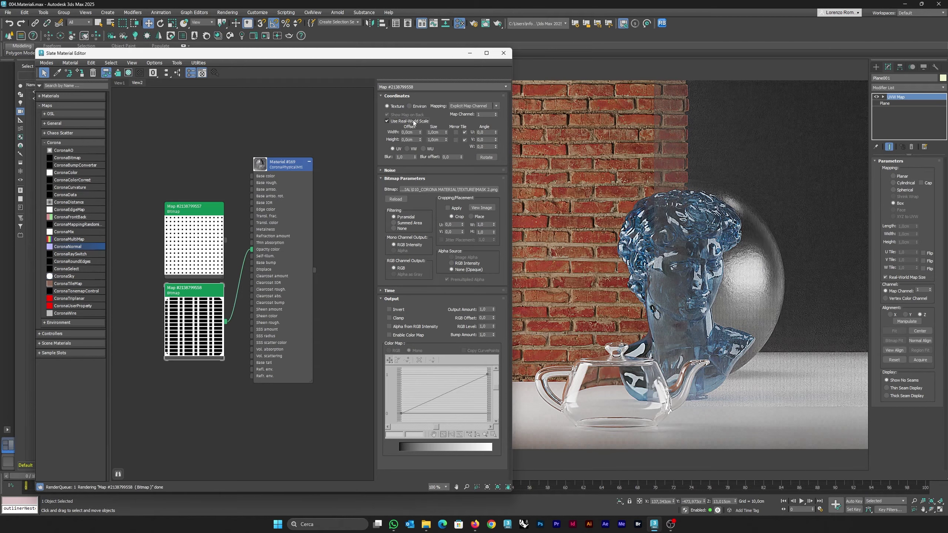
pyautogui.doubleClick(440, 132)
pyautogui.write('50')
pyautogui.press('Tab')
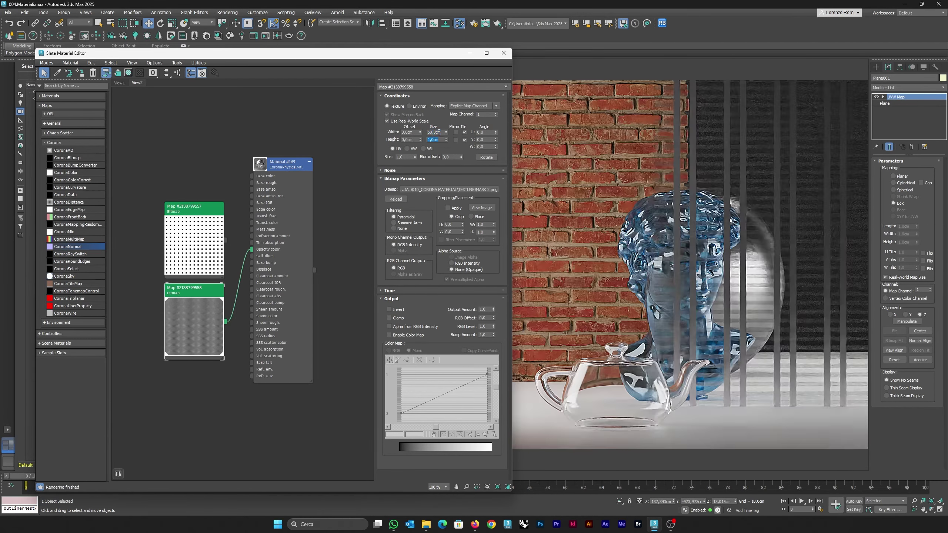
pyautogui.write('50')
pyautogui.press('Return')
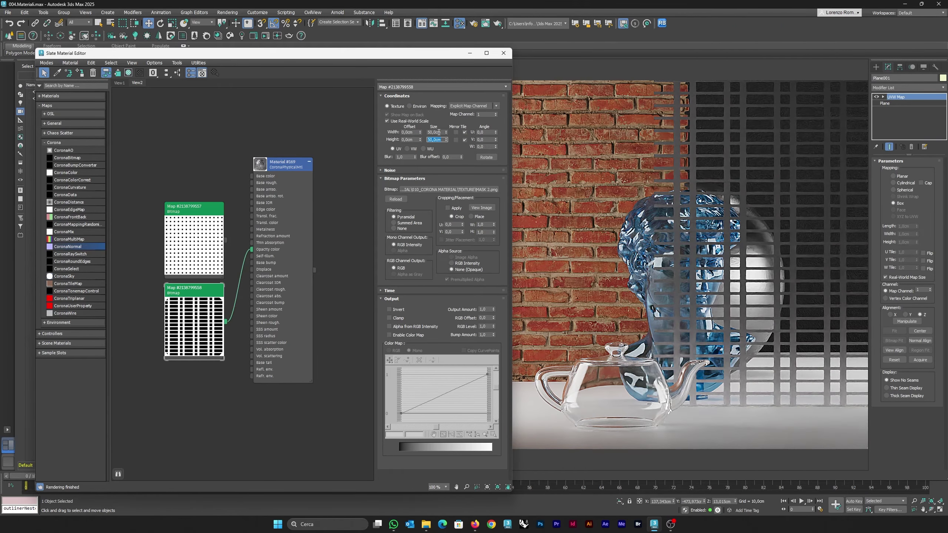
pyautogui.click(332, 122)
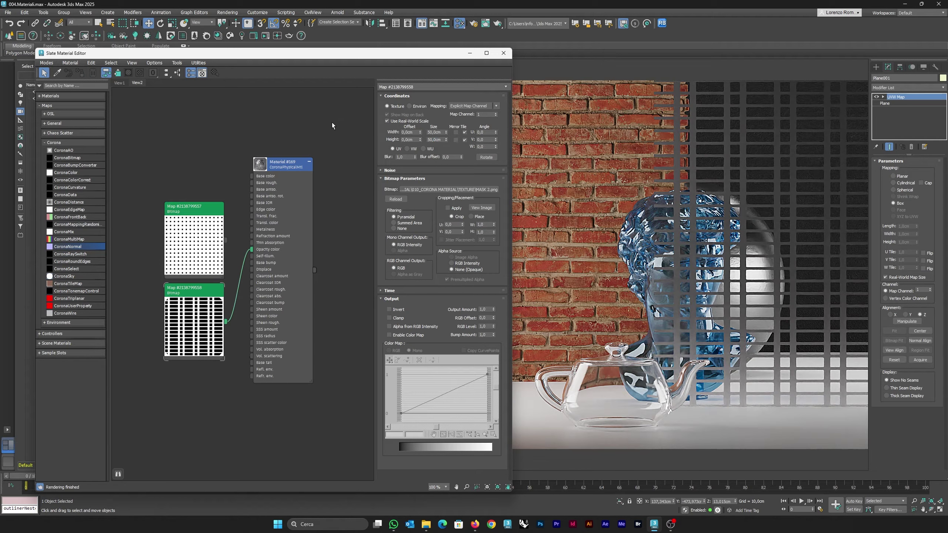